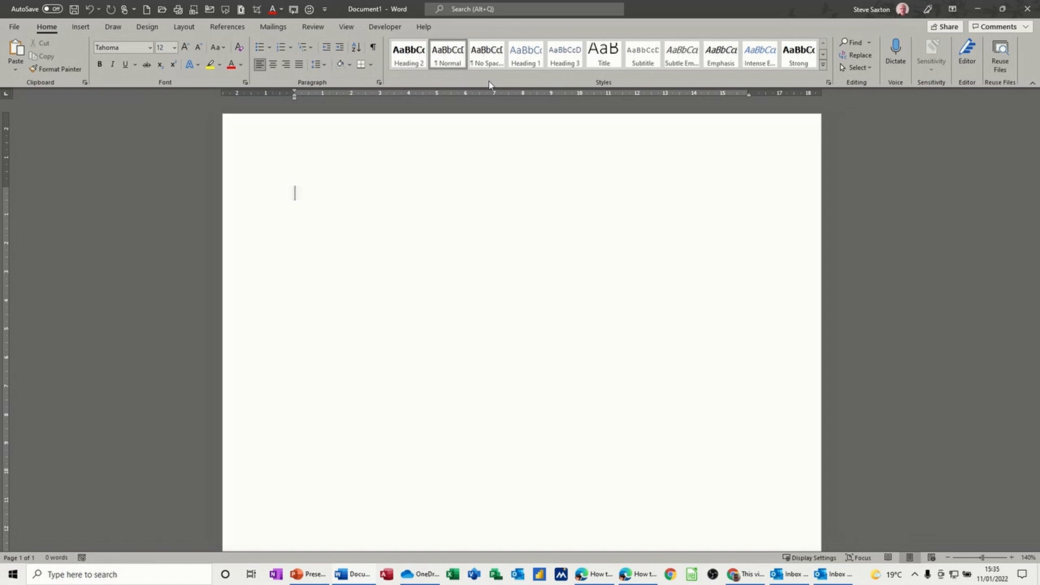
{"action": "left_click", "coordinate": [823, 65]}
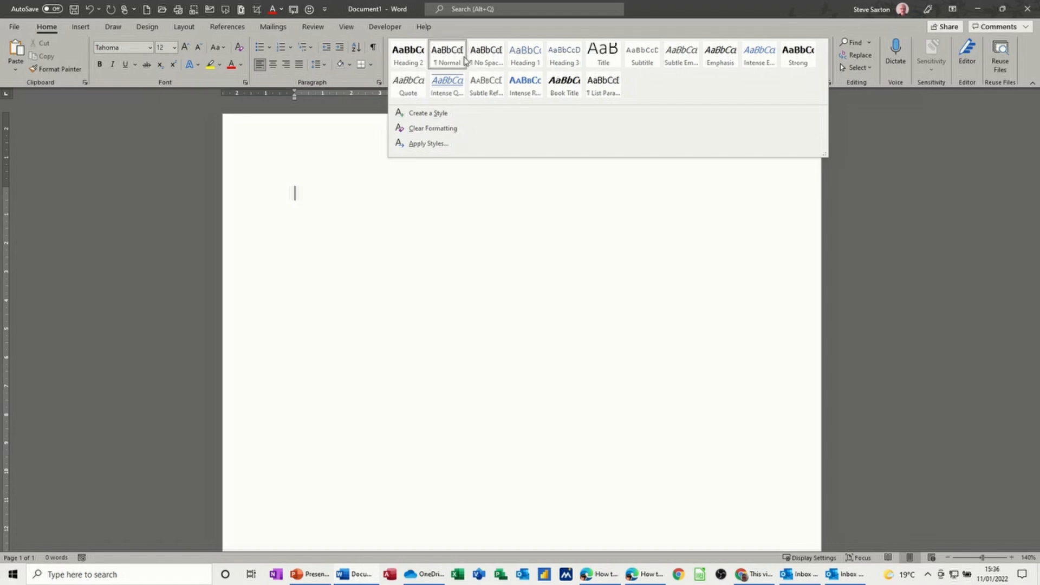
{"action": "right_click", "coordinate": [401, 55]}
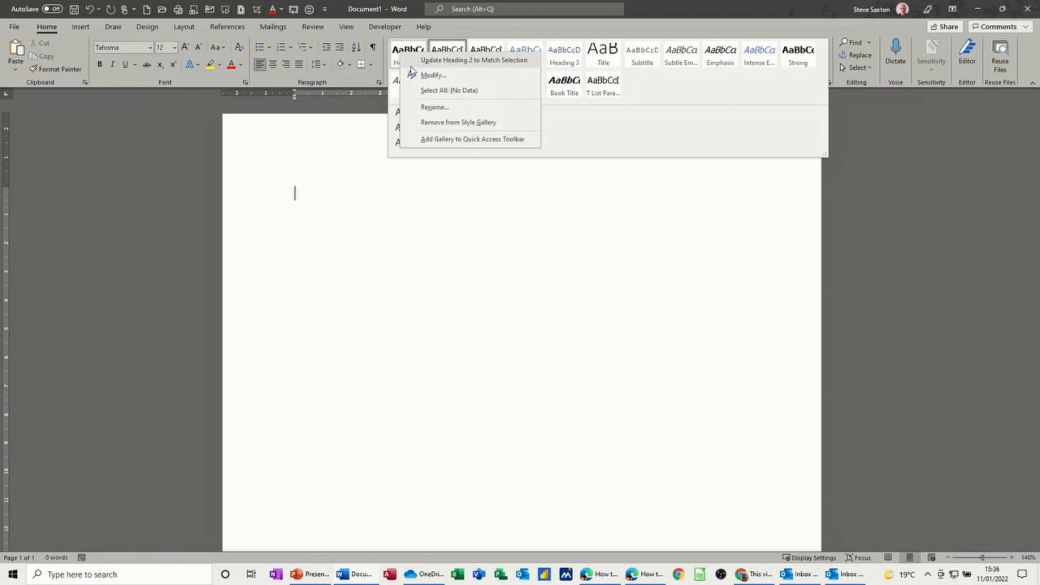
{"action": "left_click", "coordinate": [433, 76]}
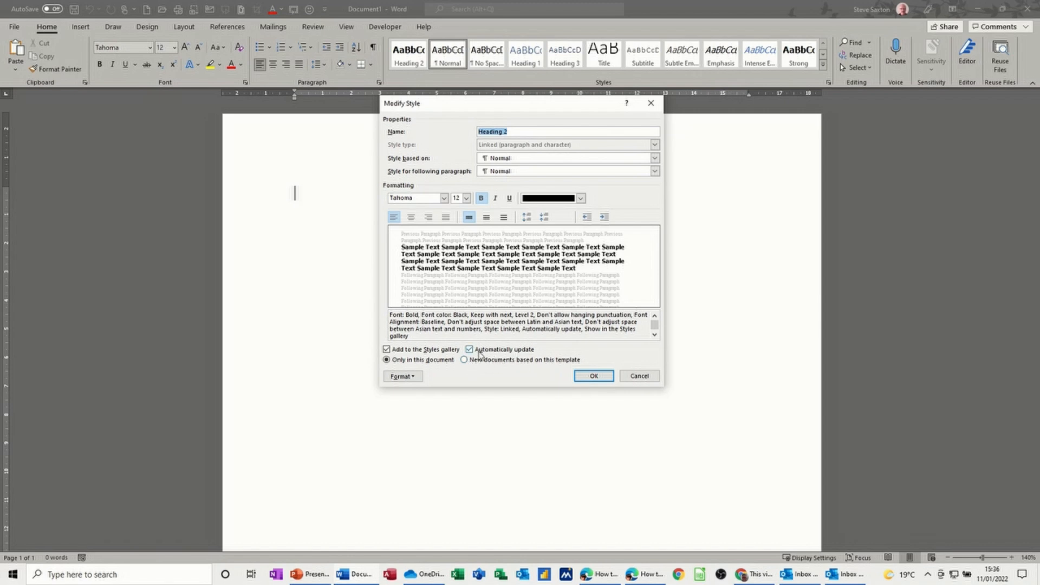
{"action": "left_click", "coordinate": [632, 374]}
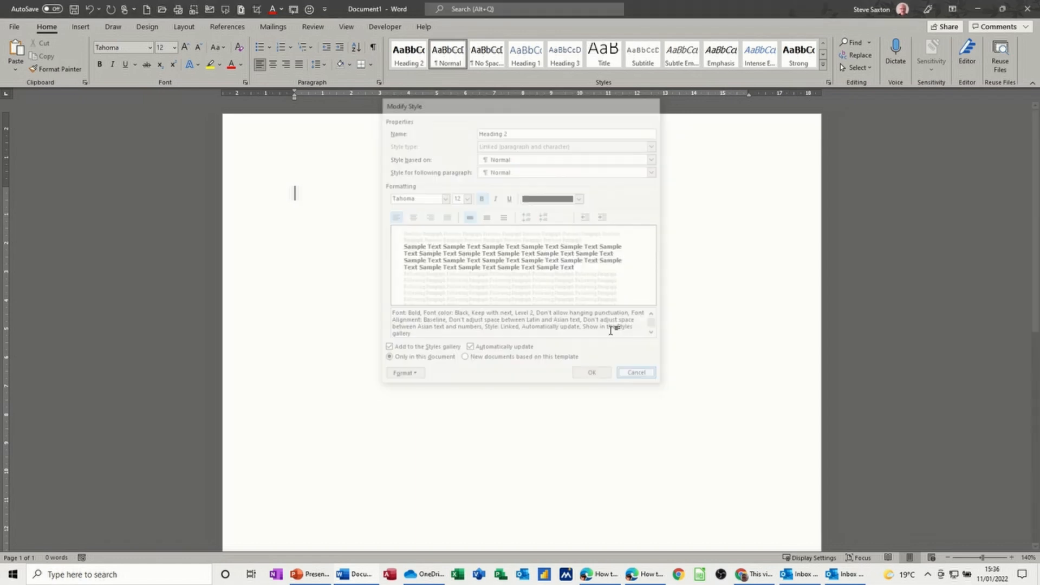
Step: Open the Heading 1 style for modification and set its font colour to Automatic
{"action": "right_click", "coordinate": [523, 56]}
{"action": "left_click", "coordinate": [539, 74]}
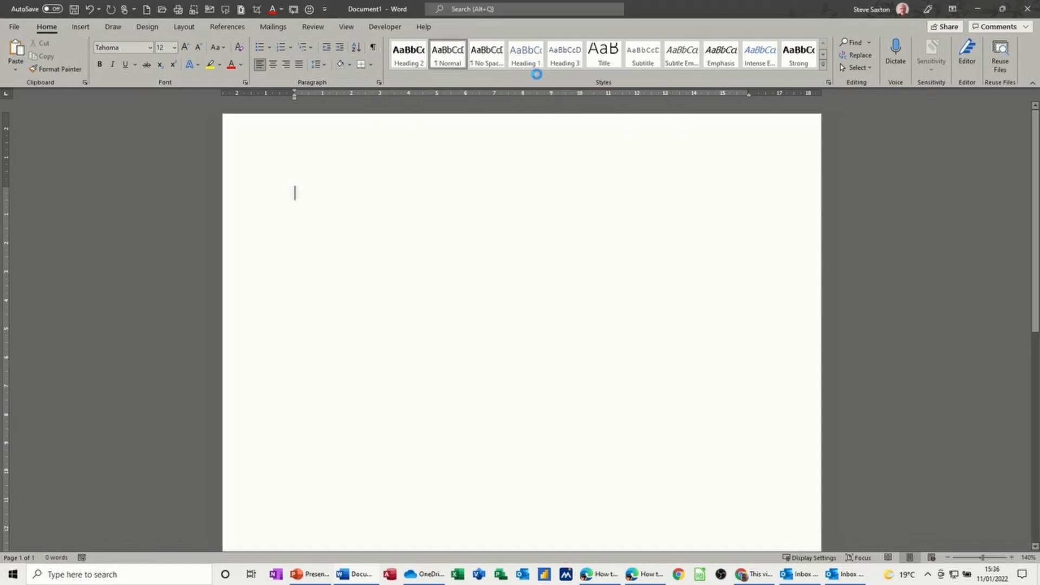
{"action": "left_click", "coordinate": [580, 198]}
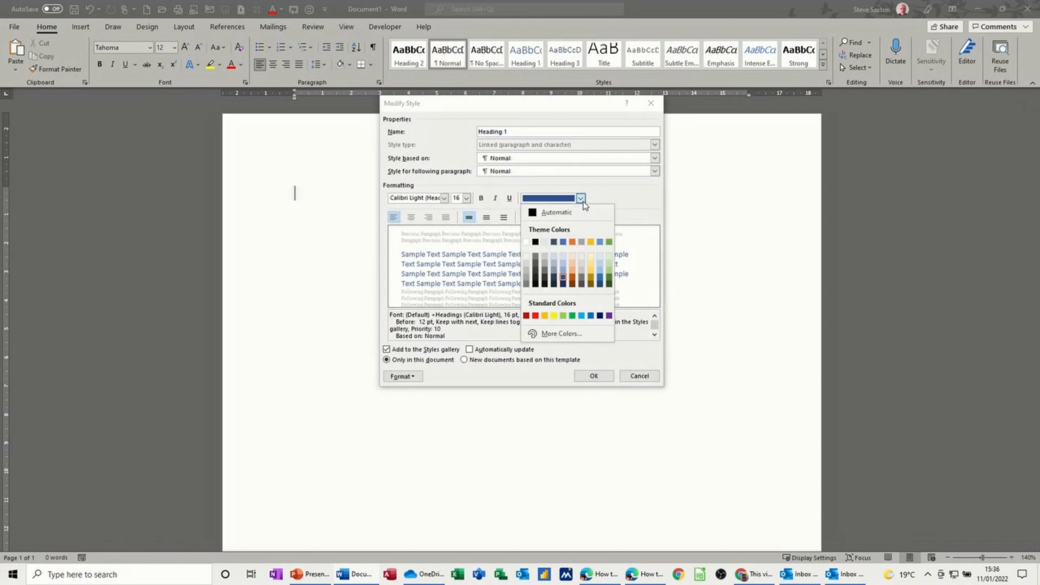
{"action": "left_click", "coordinate": [552, 212]}
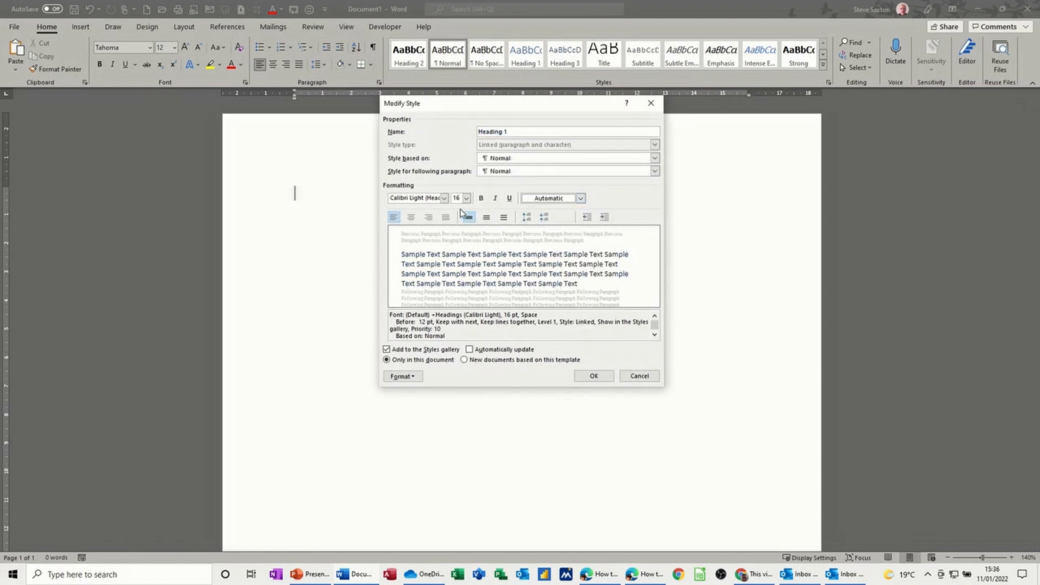
Step: Make Heading 1 bold with 12 pt Tahoma as its font
{"action": "left_click", "coordinate": [481, 199]}
{"action": "left_click", "coordinate": [466, 199]}
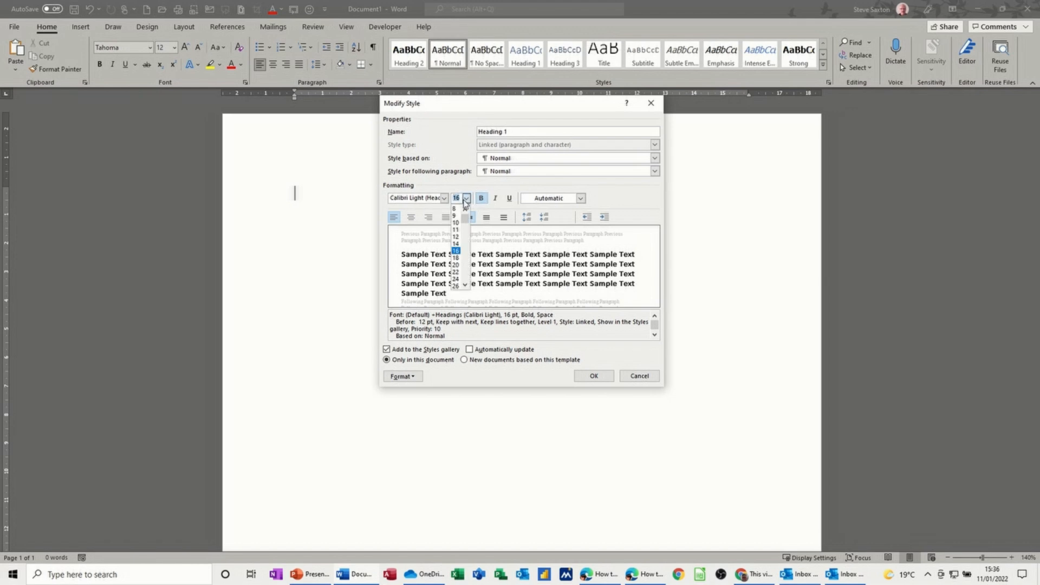
{"action": "left_click", "coordinate": [456, 236]}
{"action": "left_click", "coordinate": [444, 199]}
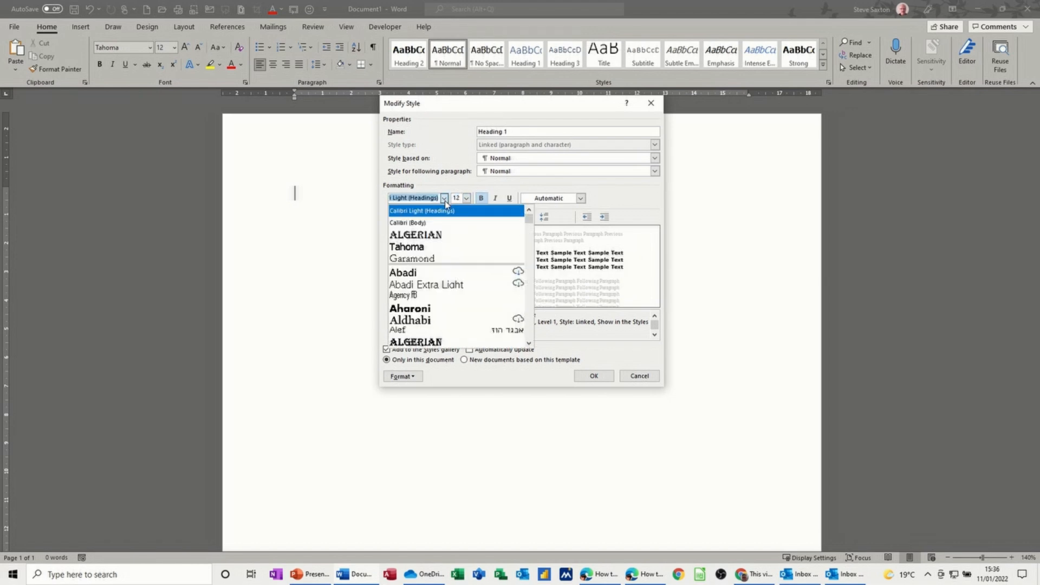
{"action": "left_click", "coordinate": [421, 247]}
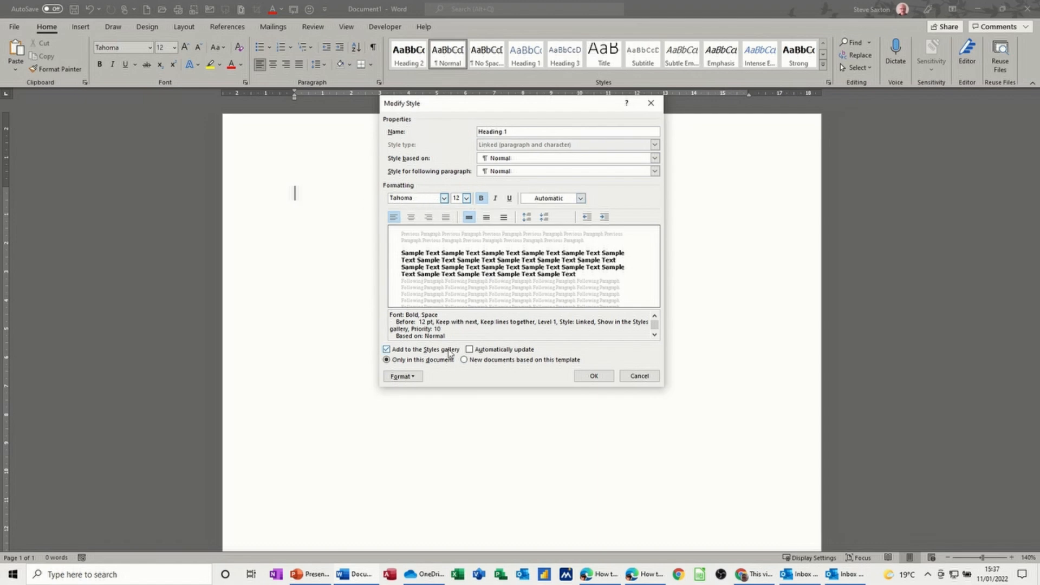
Step: Set Heading 1 to update automatically and apply to new documents based on this template, then confirm
{"action": "left_click", "coordinate": [470, 350]}
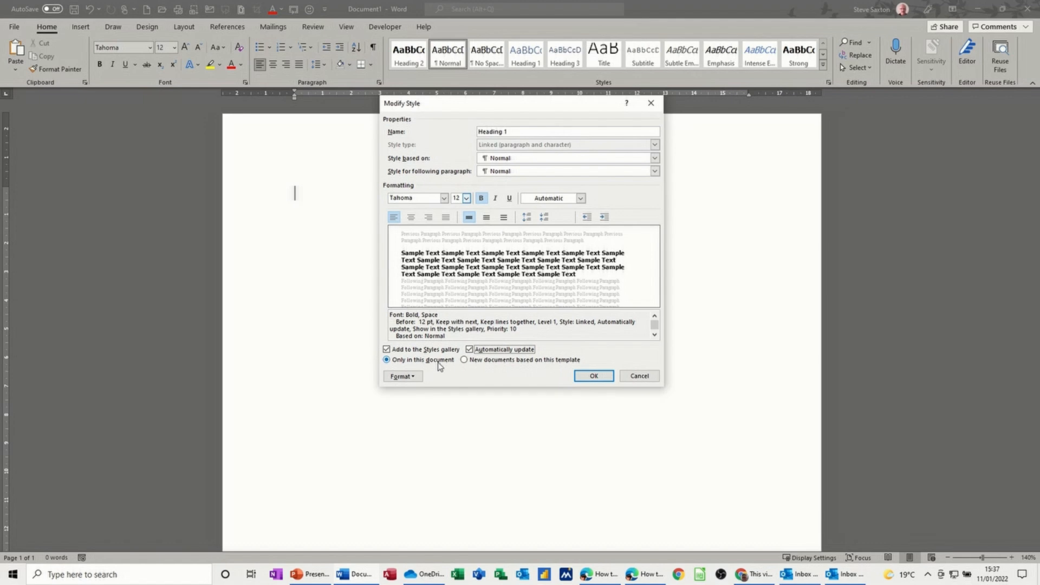
{"action": "left_click", "coordinate": [464, 360]}
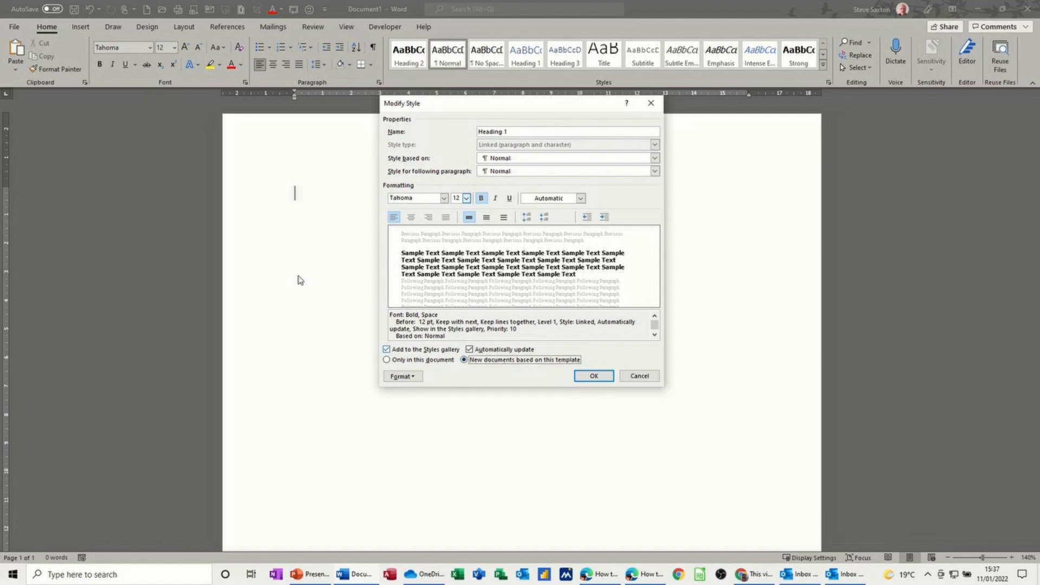
{"action": "left_click", "coordinate": [589, 376]}
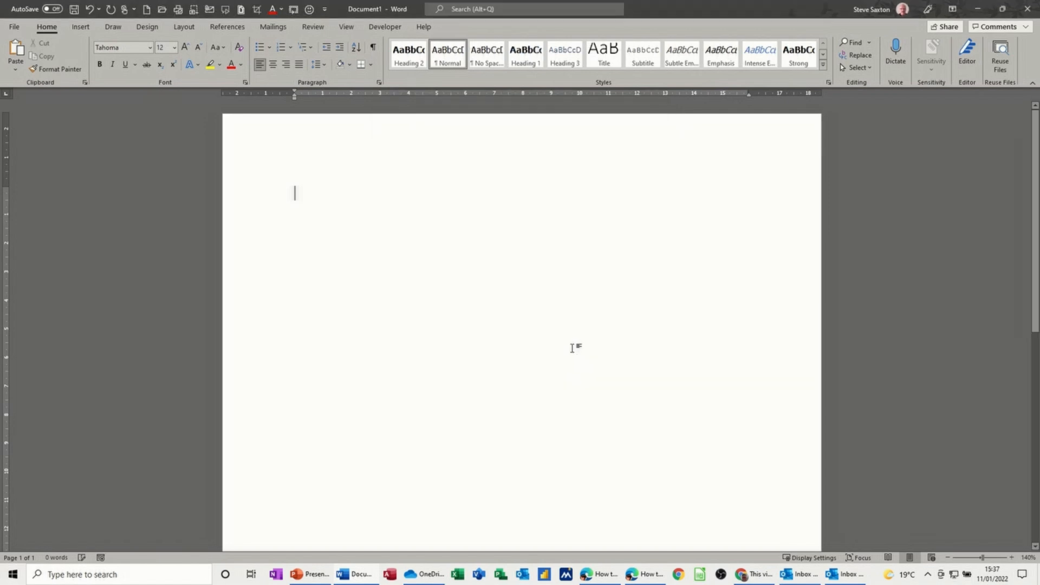
Step: Create a new blank document and open the Heading 1 style's settings to check them
{"action": "key", "text": "ctrl+n"}
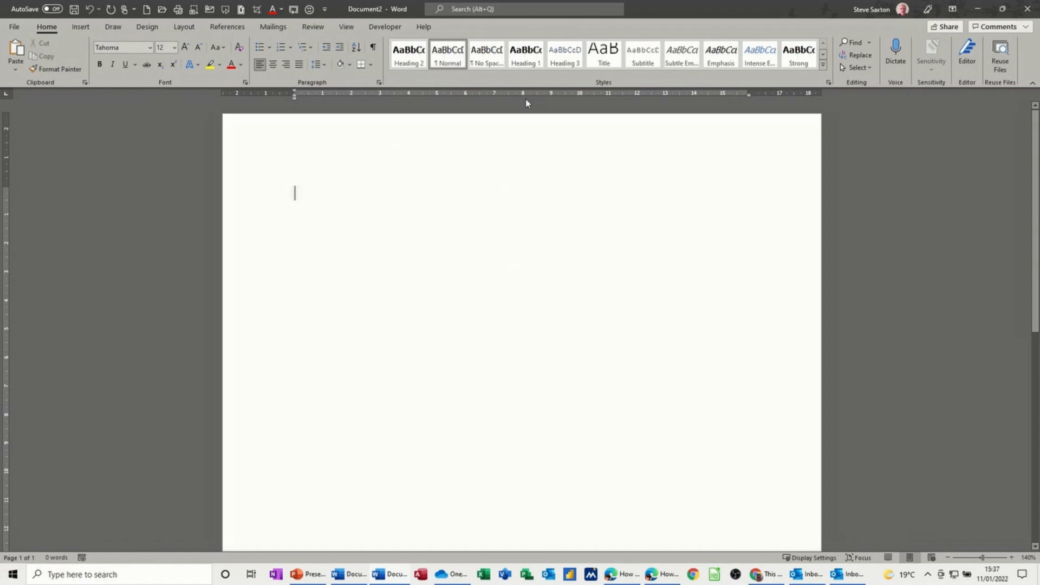
{"action": "right_click", "coordinate": [520, 58]}
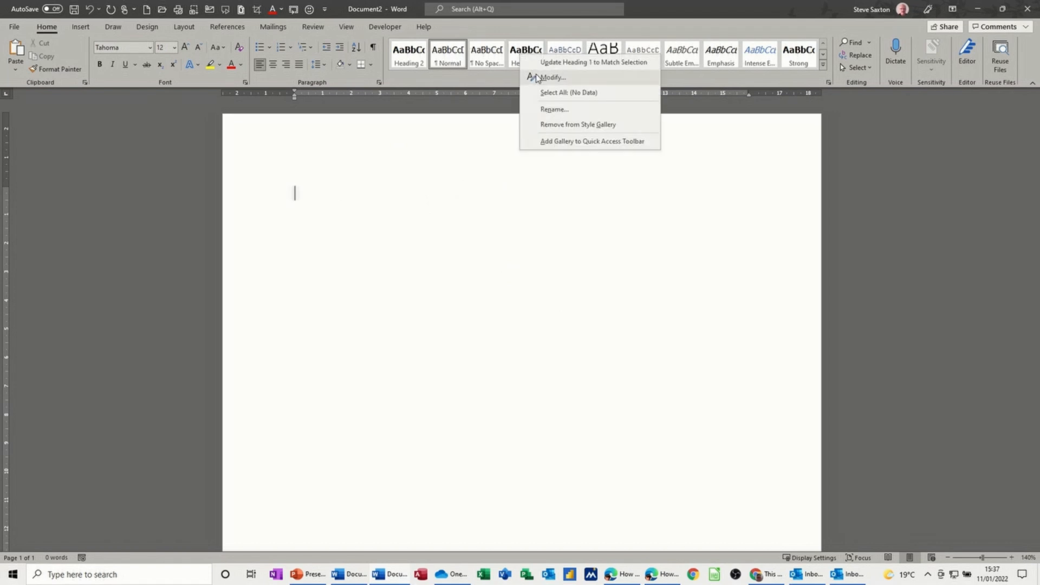
{"action": "left_click", "coordinate": [533, 77]}
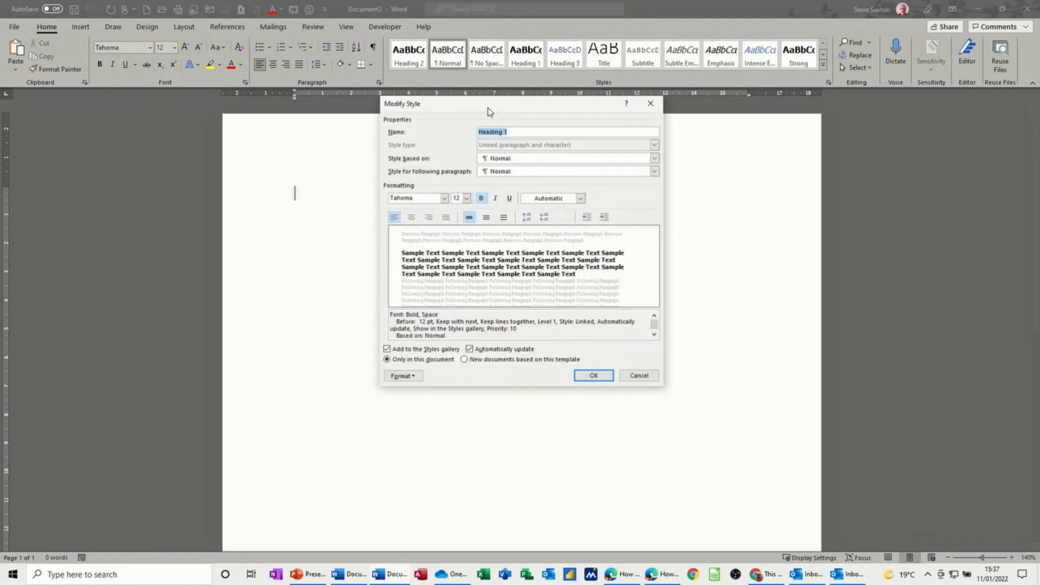
{"action": "left_click", "coordinate": [649, 104]}
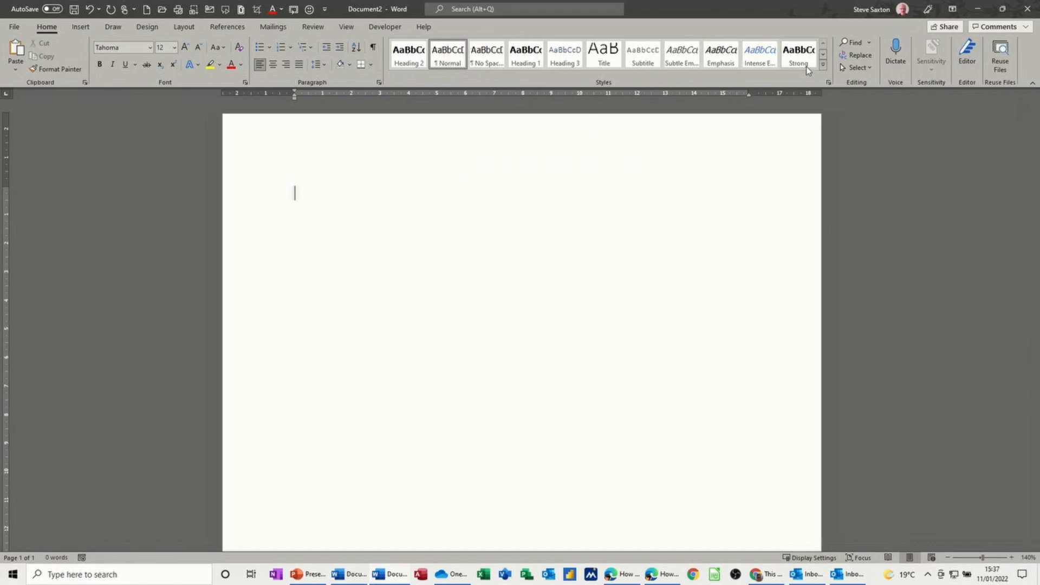
{"action": "left_click", "coordinate": [823, 65]}
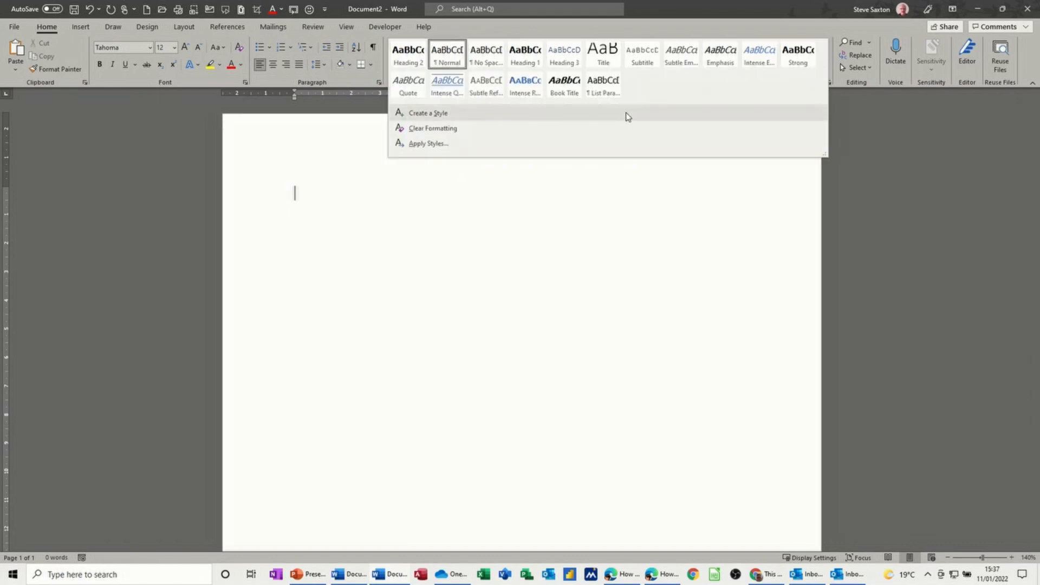
{"action": "left_click", "coordinate": [426, 115]}
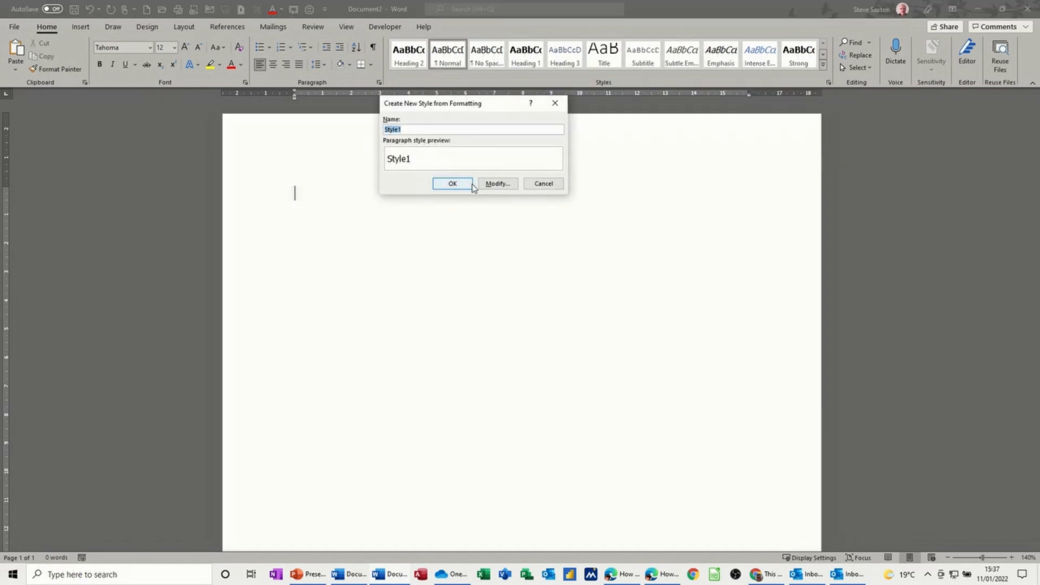
{"action": "left_click", "coordinate": [492, 184]}
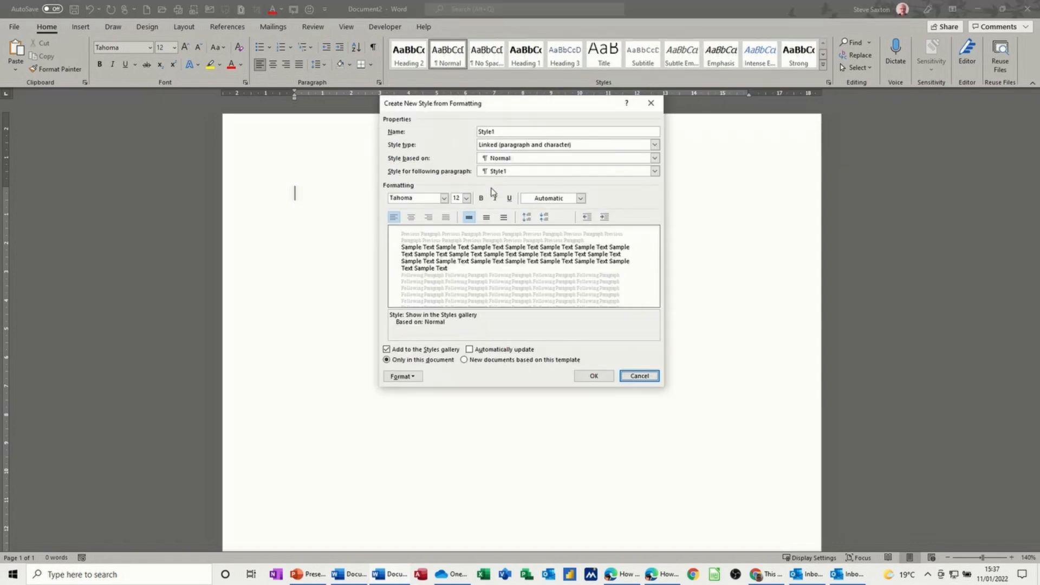
{"action": "left_click", "coordinate": [619, 374]}
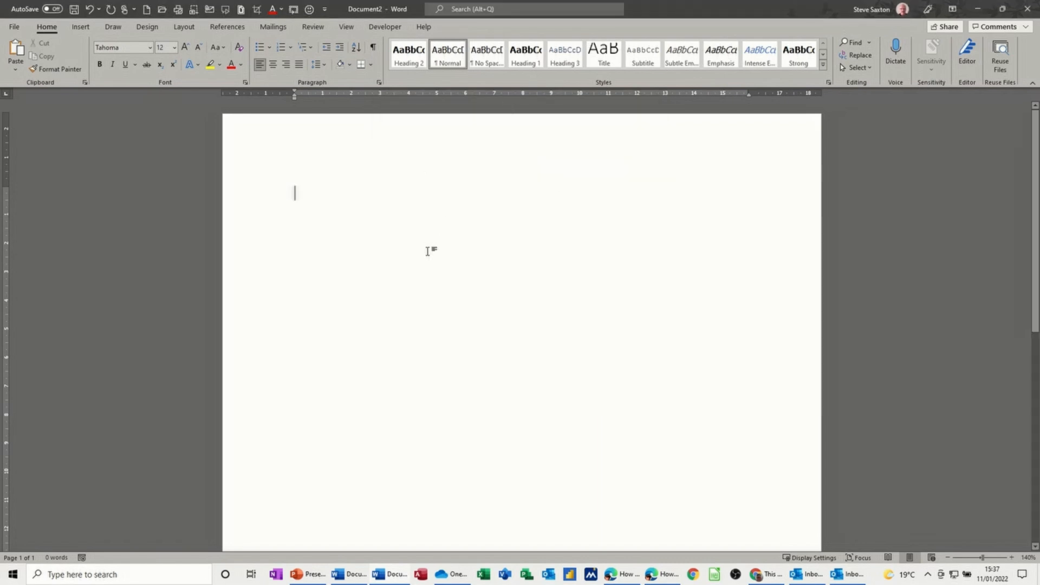
Step: Type the author's first name on the first line, select it and make it bold
{"action": "type", "text": "Steve"}
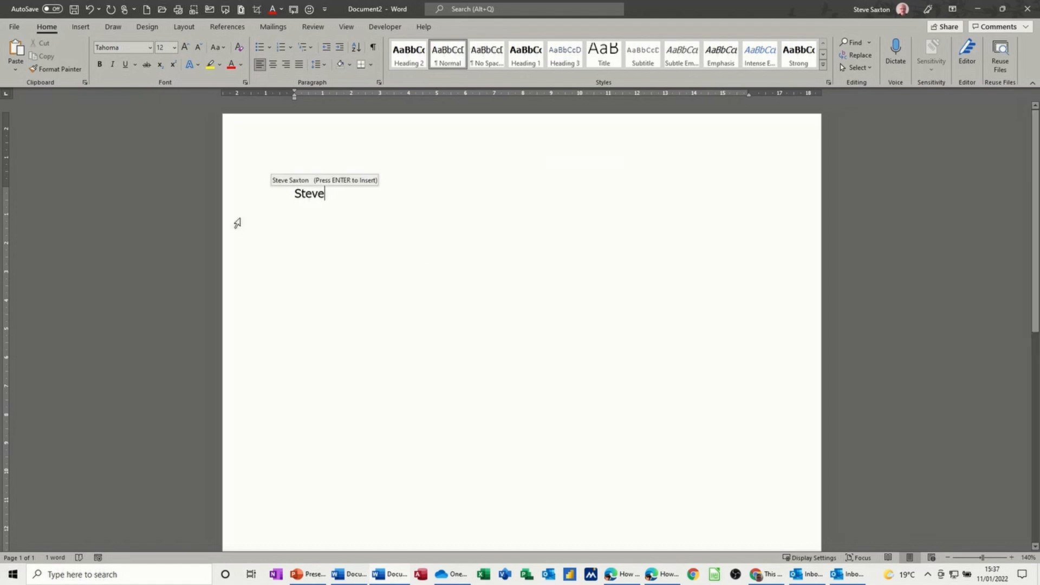
{"action": "left_click", "coordinate": [278, 199]}
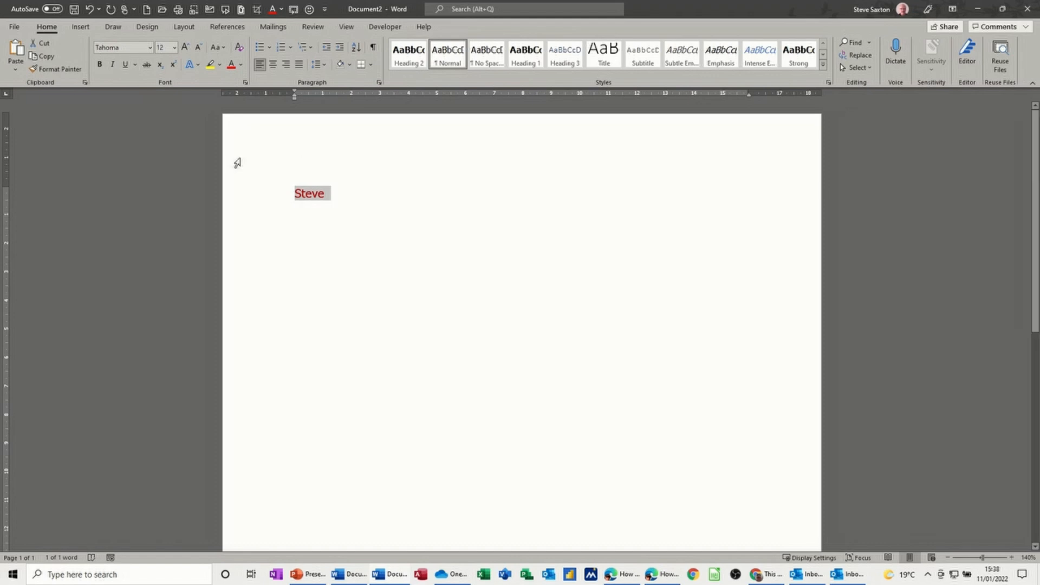
{"action": "left_click", "coordinate": [100, 64]}
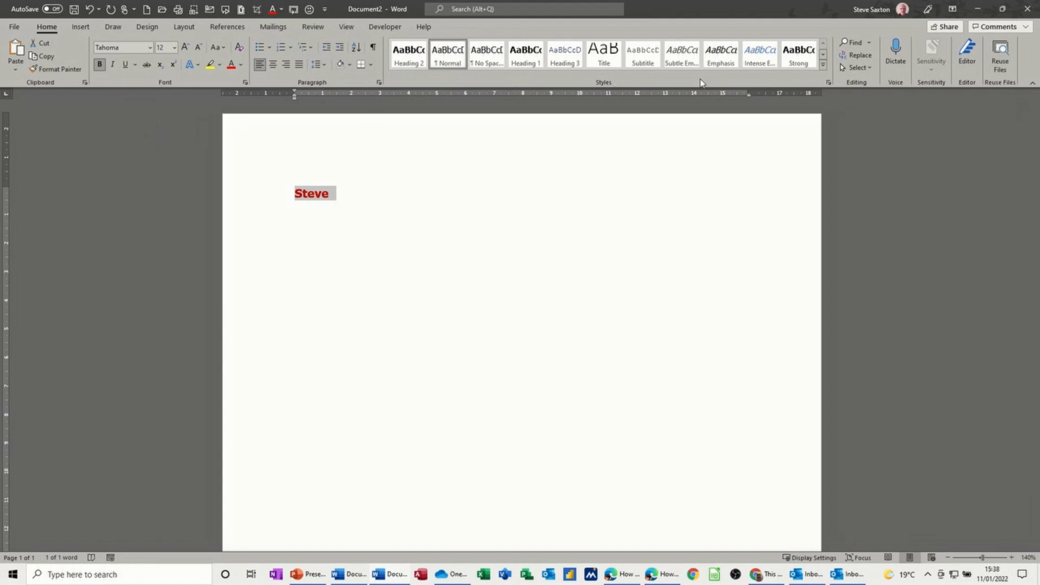
Step: Create a new style from the selected text's formatting, named after the author's first name in lowercase
{"action": "left_click", "coordinate": [822, 66]}
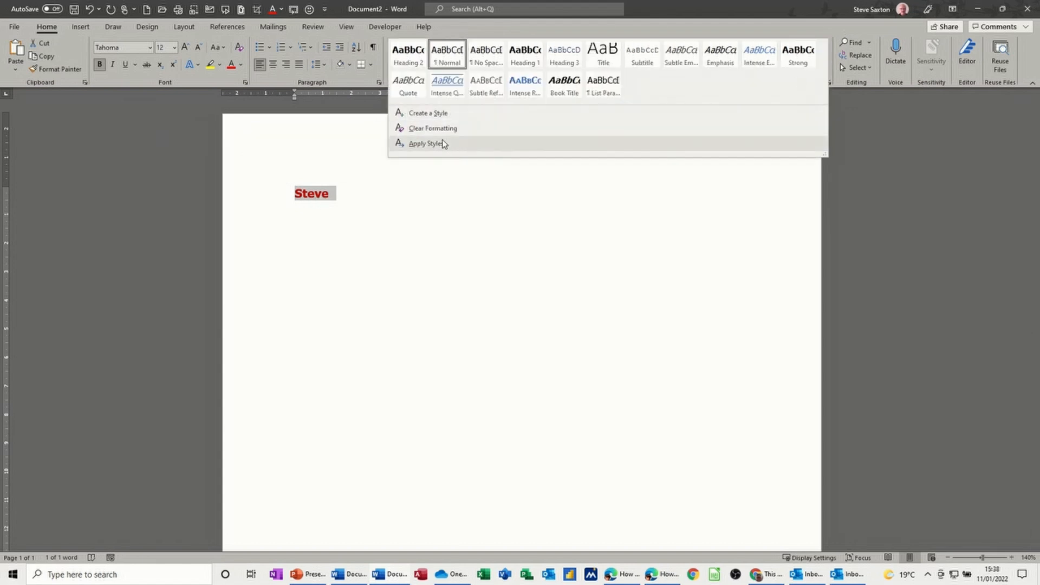
{"action": "left_click", "coordinate": [427, 113]}
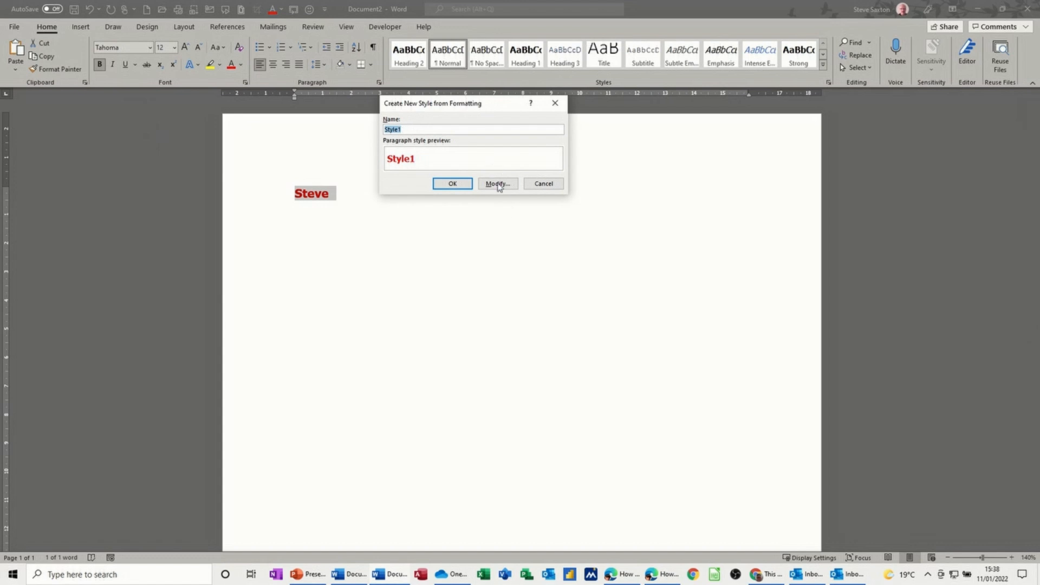
{"action": "type", "text": "steve"}
{"action": "left_click", "coordinate": [451, 184]}
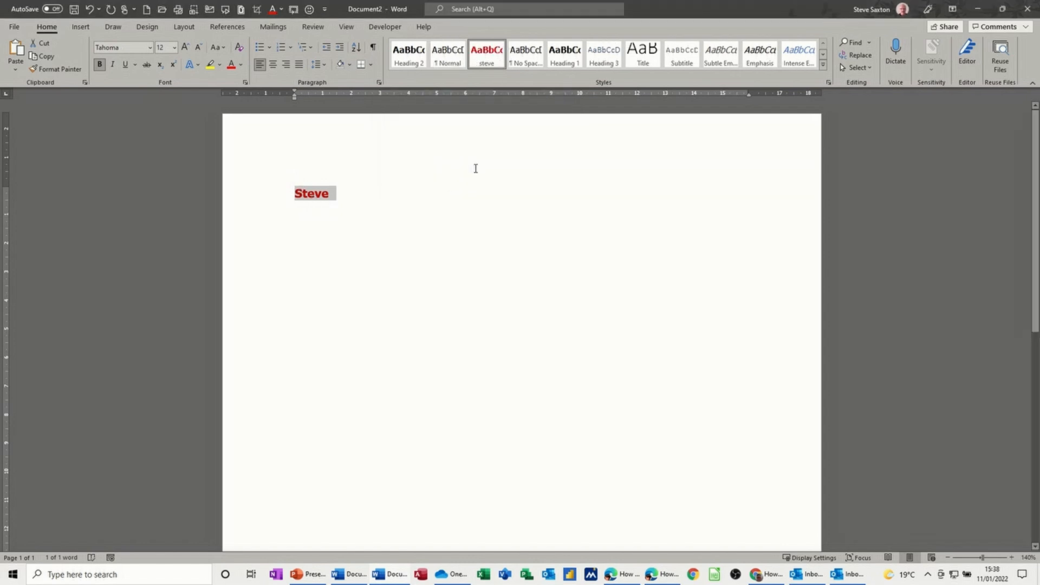
Step: Start a new paragraph in Normal style and type Wdjgwdjgew
{"action": "left_click", "coordinate": [371, 204]}
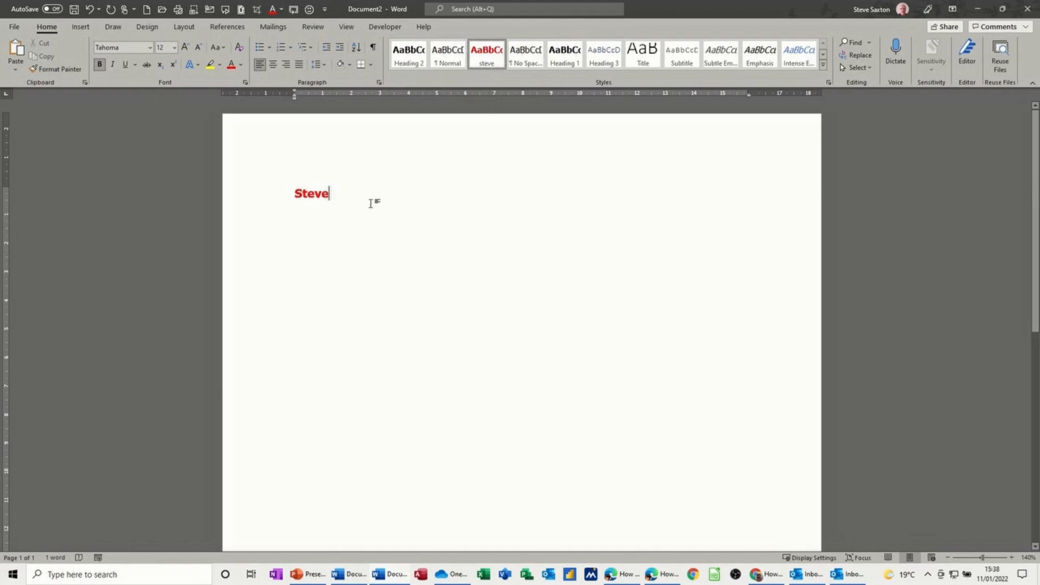
{"action": "key", "text": "Return"}
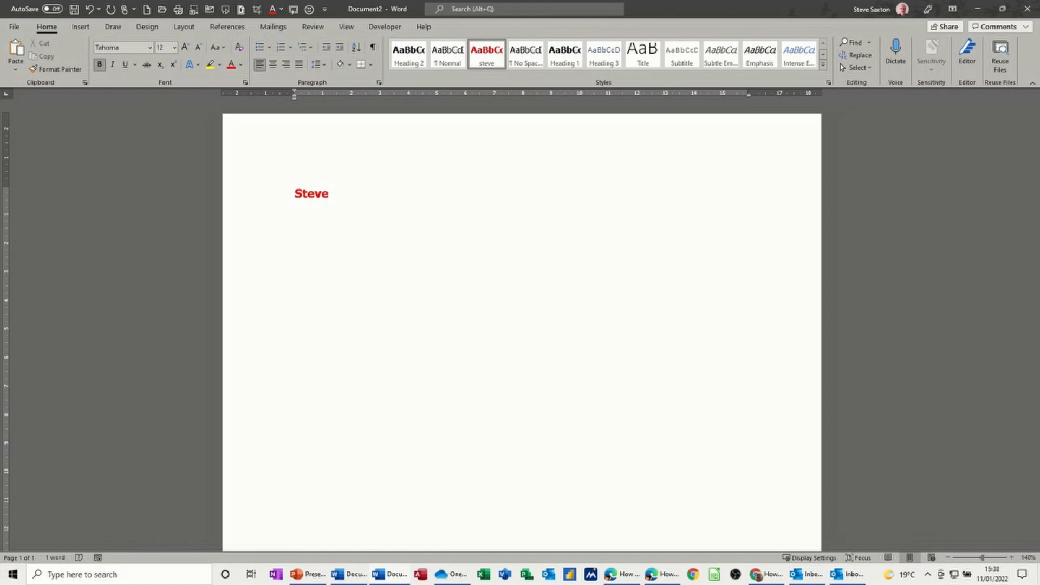
{"action": "left_click", "coordinate": [448, 54]}
{"action": "type", "text": "wdjgwdjgew"}
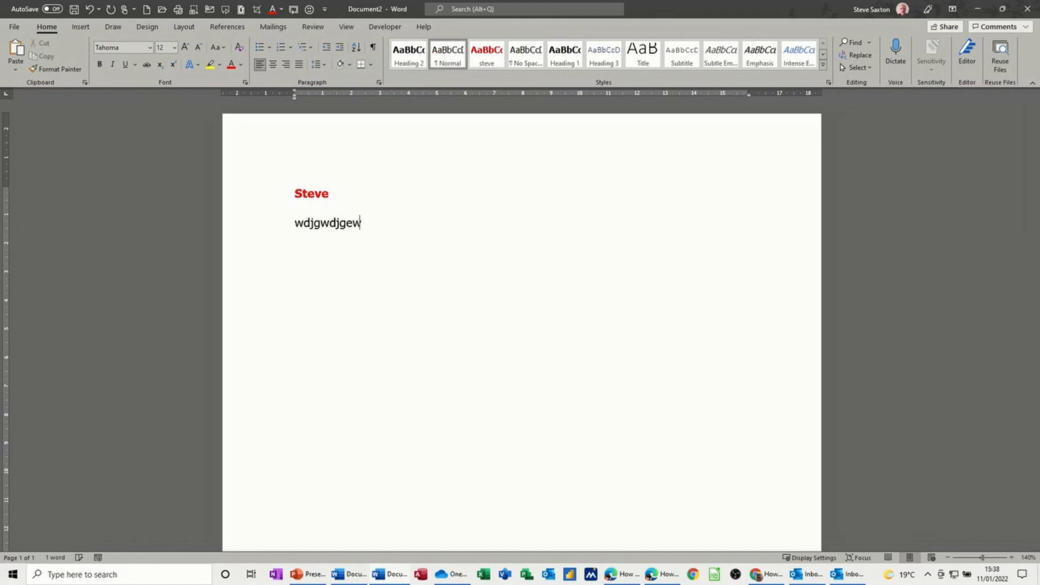
{"action": "key", "text": "Return"}
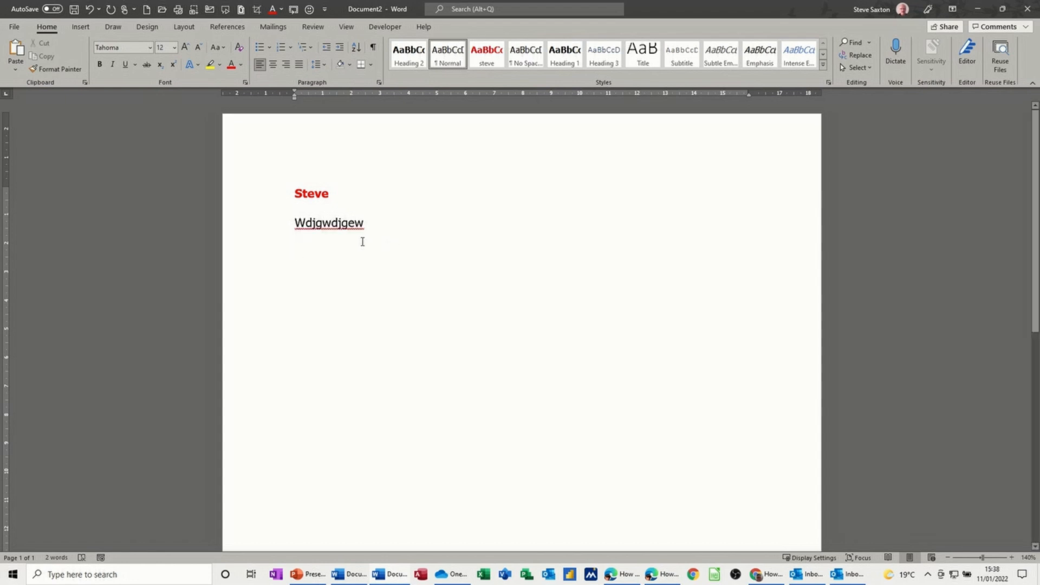
Step: Apply the new custom style to the Wdjgwdjgew line
{"action": "left_click", "coordinate": [264, 226]}
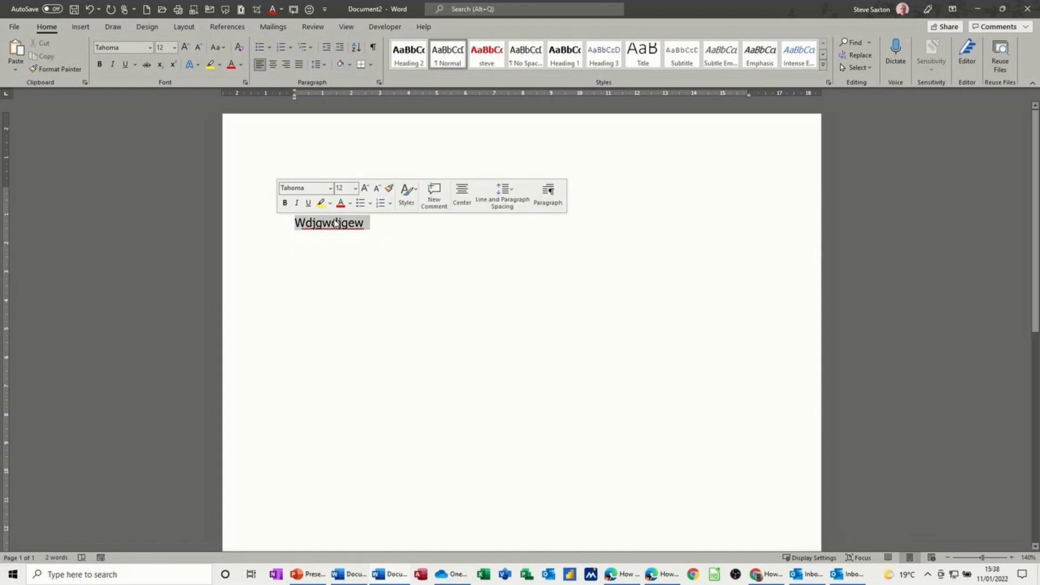
{"action": "left_click", "coordinate": [487, 54]}
{"action": "left_click", "coordinate": [358, 260]}
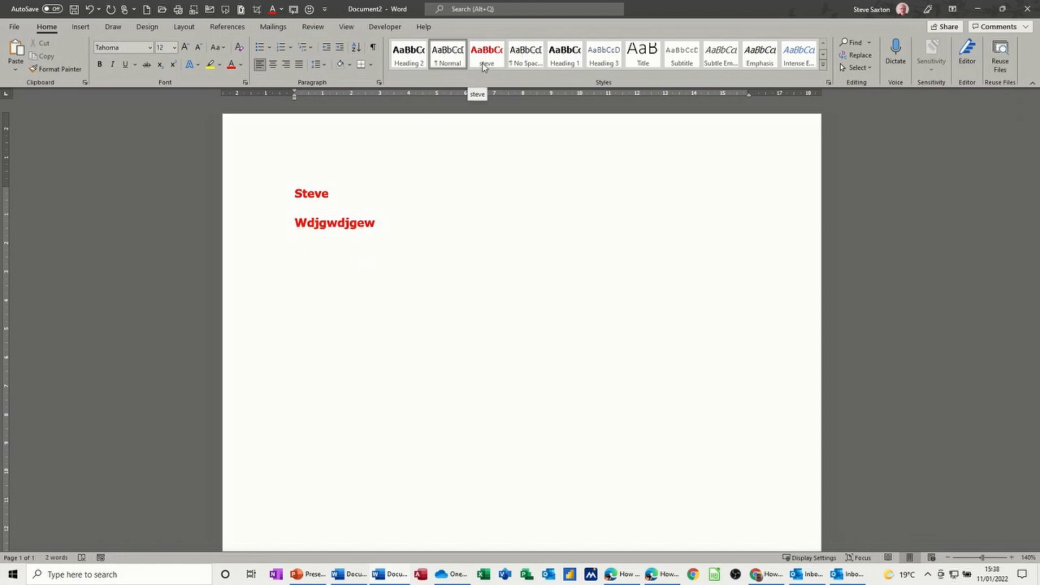
Step: Open the Apply Styles pane, move it onto the page, and browse its list of style names
{"action": "left_click", "coordinate": [822, 66]}
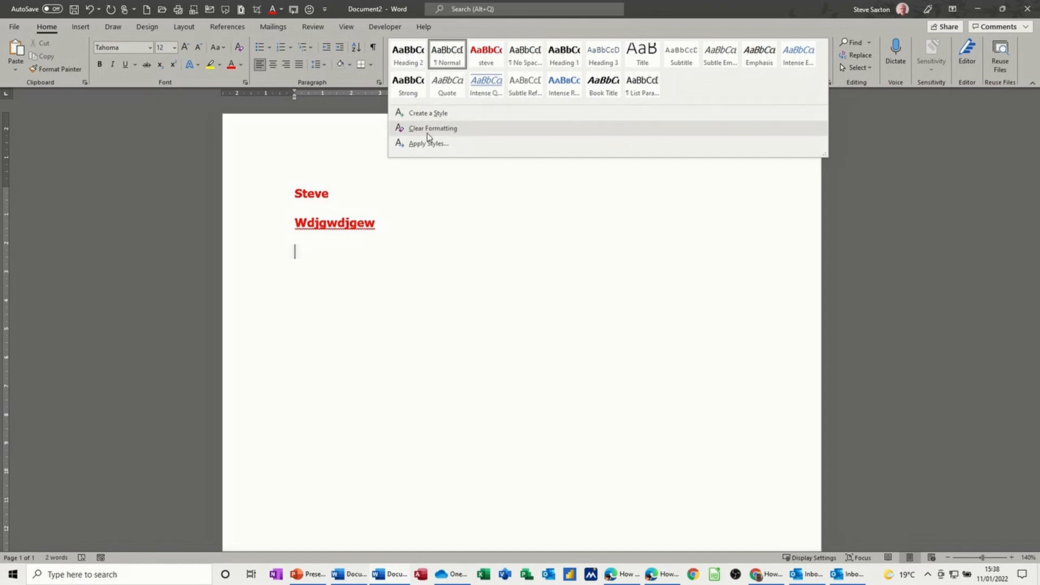
{"action": "left_click", "coordinate": [448, 145]}
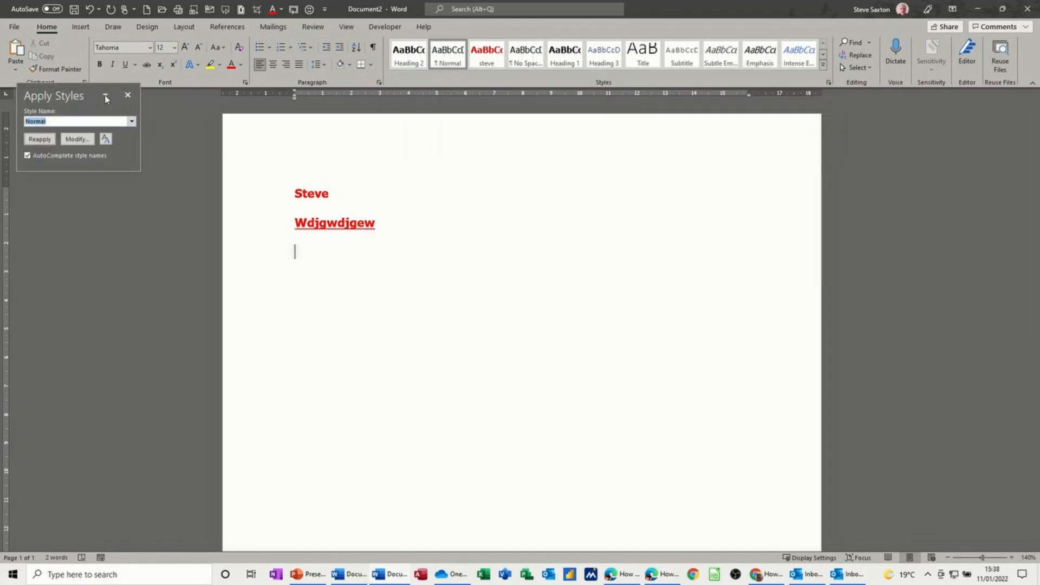
{"action": "left_click_drag", "start_coordinate": [84, 89], "coordinate": [472, 129]}
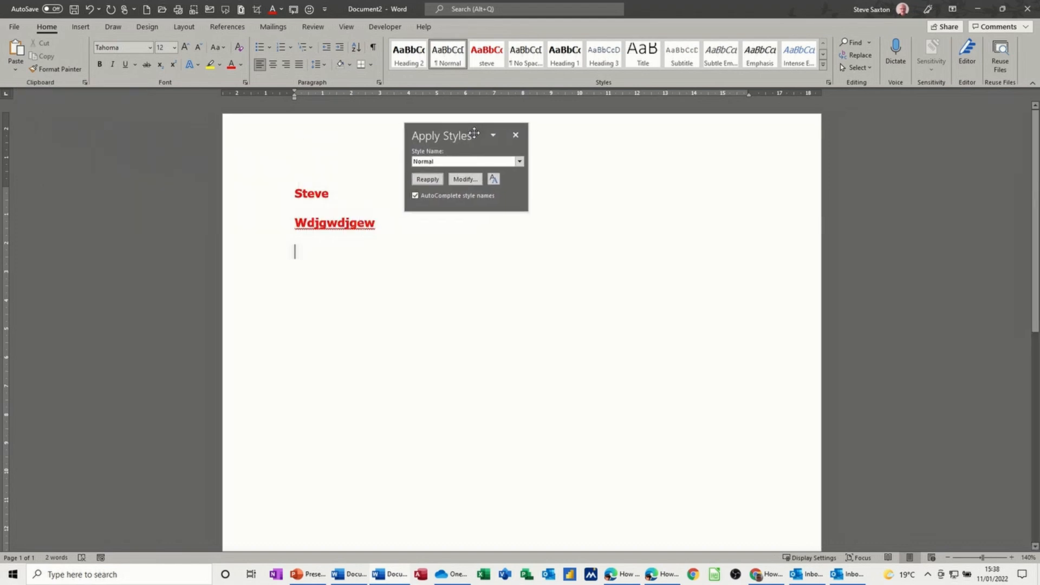
{"action": "left_click", "coordinate": [518, 161]}
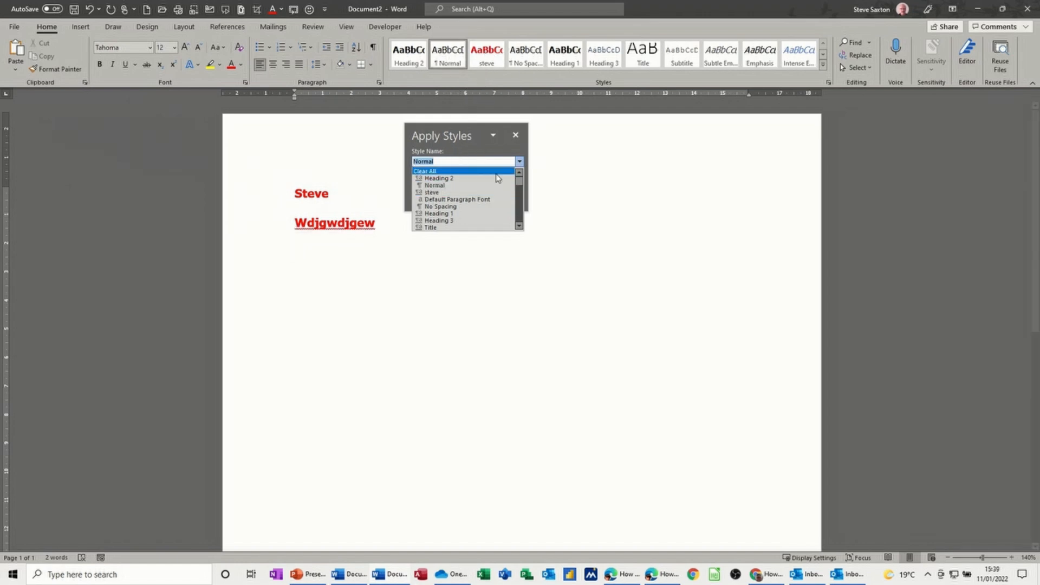
{"action": "left_click", "coordinate": [520, 227]}
{"action": "left_click", "coordinate": [520, 227]}
{"action": "left_click", "coordinate": [519, 226]}
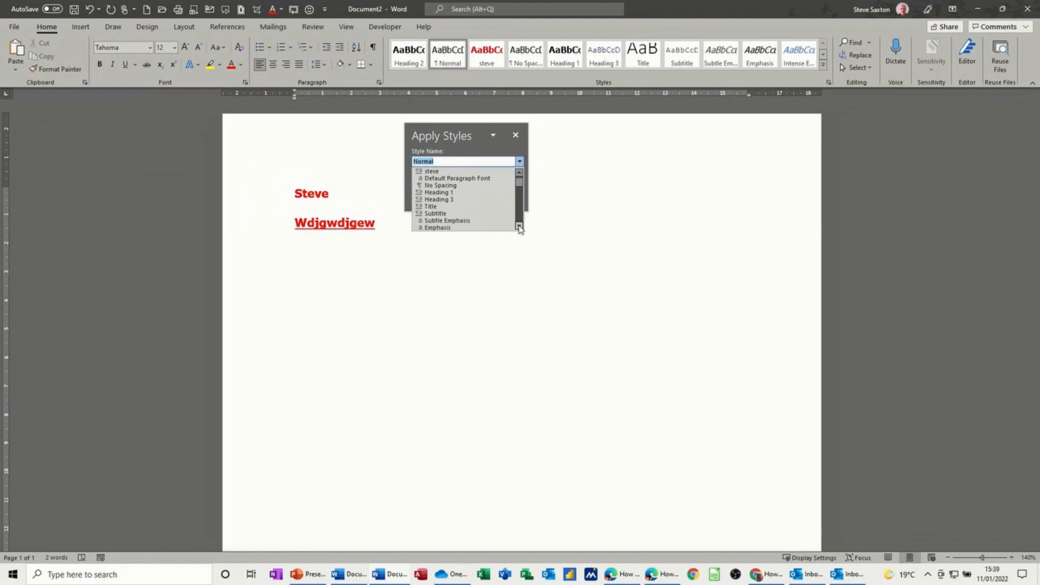
{"action": "left_click", "coordinate": [520, 227]}
{"action": "left_click", "coordinate": [519, 227]}
{"action": "left_click", "coordinate": [519, 226]}
{"action": "left_click", "coordinate": [520, 227]}
{"action": "left_click_drag", "start_coordinate": [519, 226], "coordinate": [519, 226]}
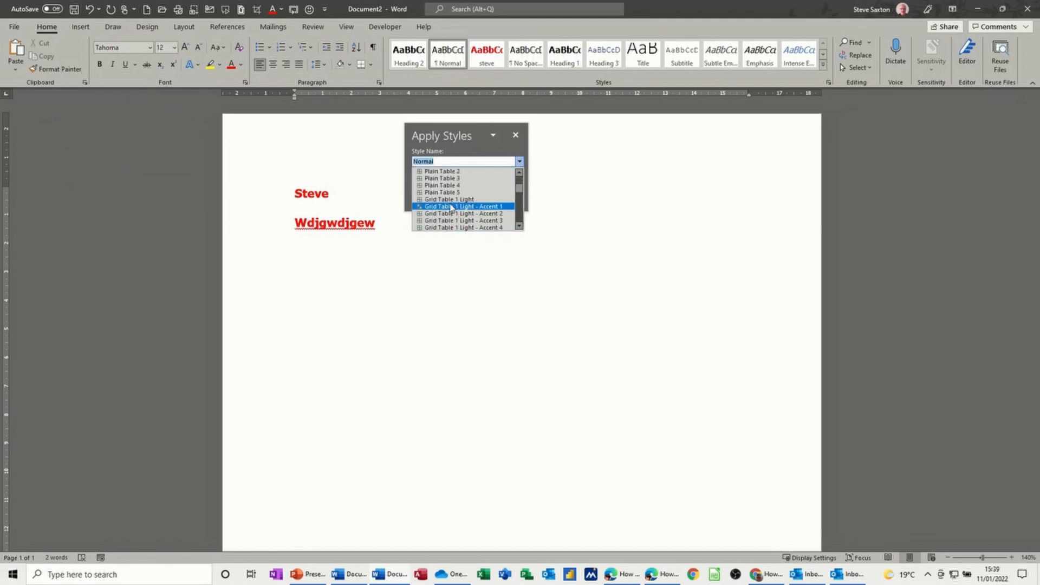
Step: Try applying the Plain Table 5 style, cancel the table dialog, and close the Apply Styles pane
{"action": "left_click", "coordinate": [421, 193]}
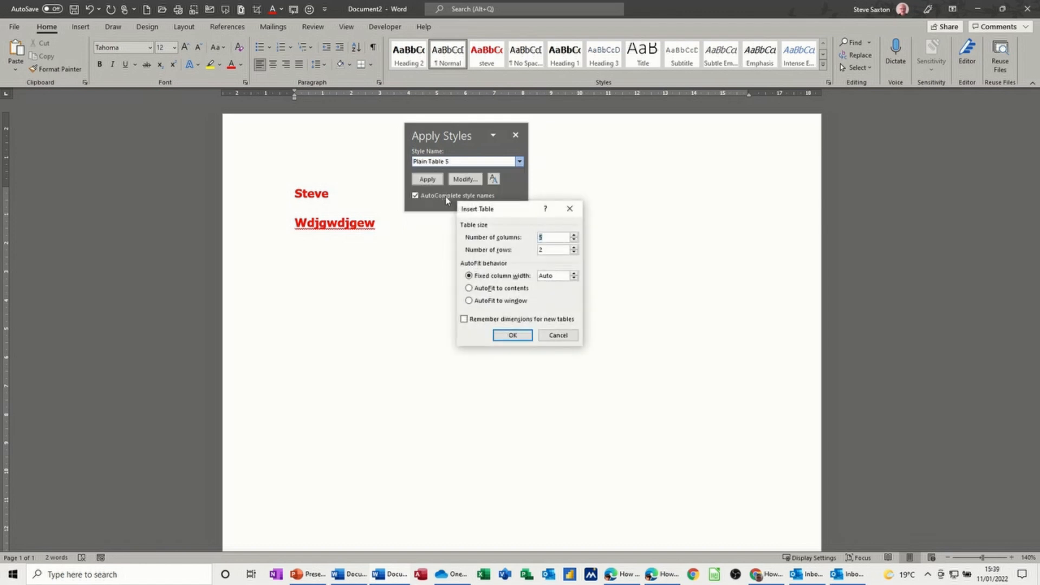
{"action": "left_click", "coordinate": [557, 335]}
{"action": "left_click", "coordinate": [519, 161]}
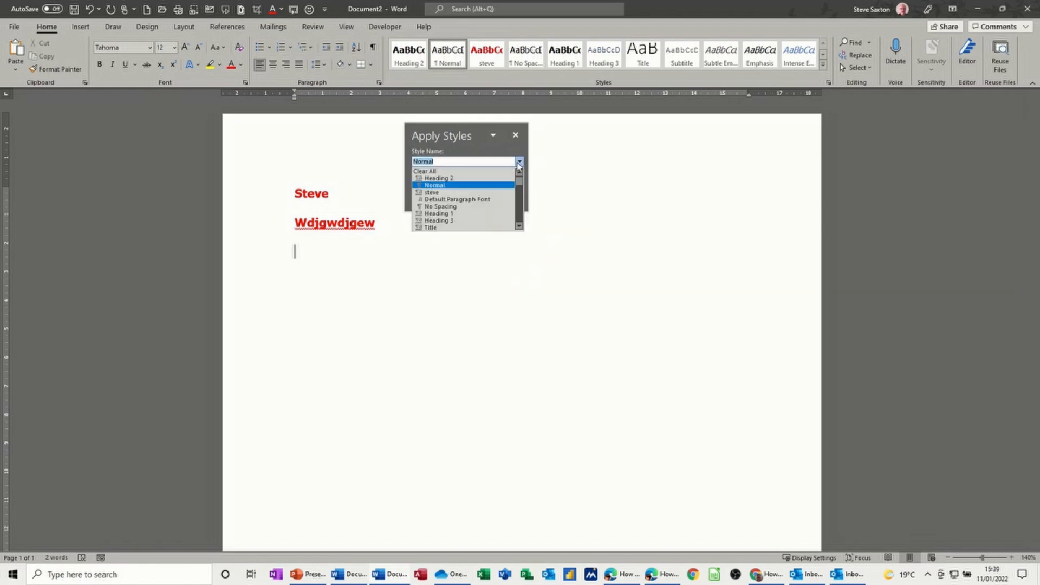
{"action": "scroll", "coordinate": [471, 210], "scroll_direction": "down", "scroll_amount": 20}
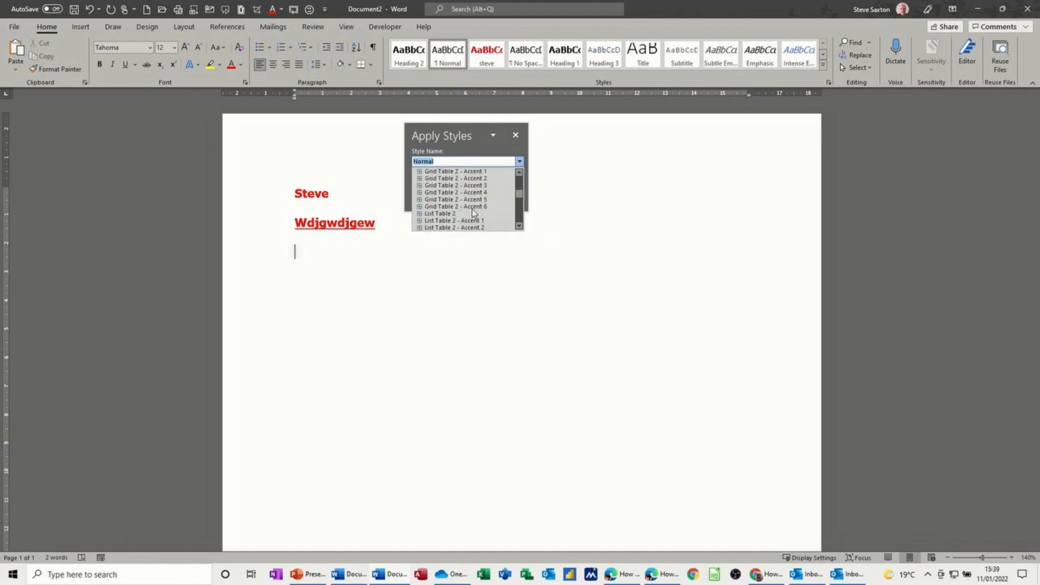
{"action": "scroll", "coordinate": [467, 208], "scroll_direction": "down", "scroll_amount": 15}
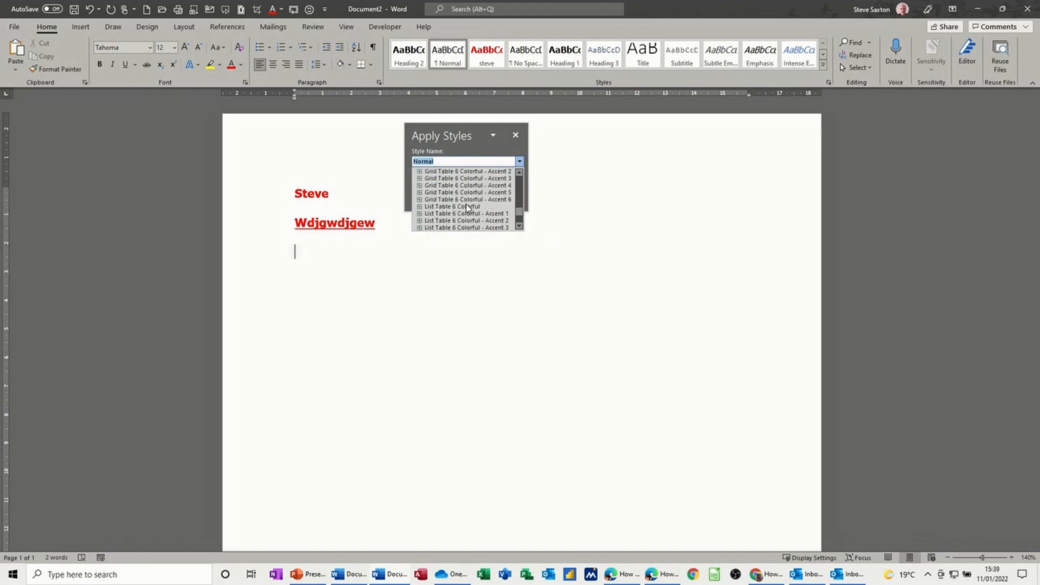
{"action": "left_click", "coordinate": [516, 138]}
{"action": "left_click", "coordinate": [515, 138]}
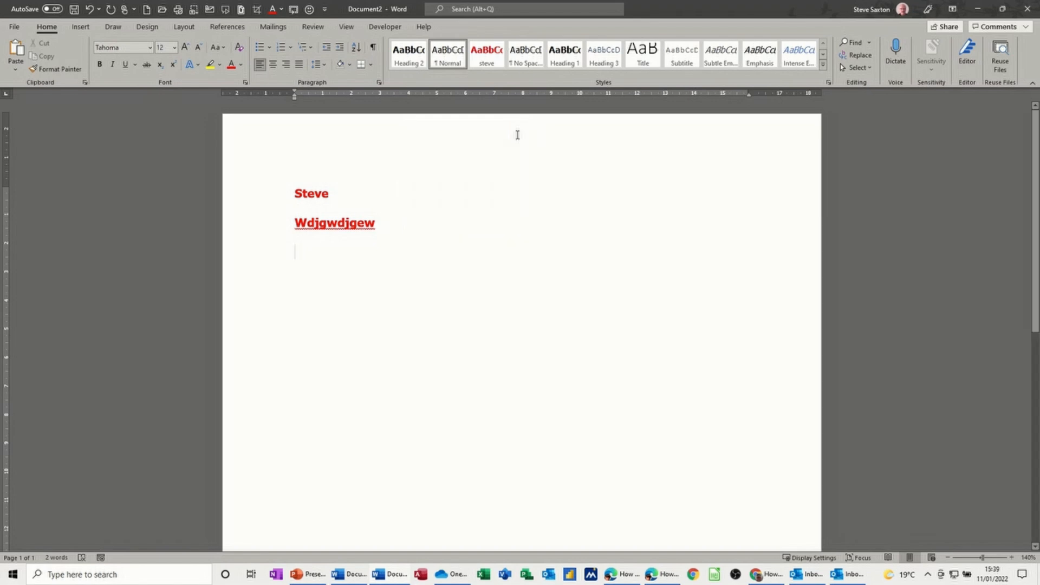
Step: Select the Steve line, open the Styles pane beside the page, and scroll through its style list
{"action": "left_click", "coordinate": [273, 196]}
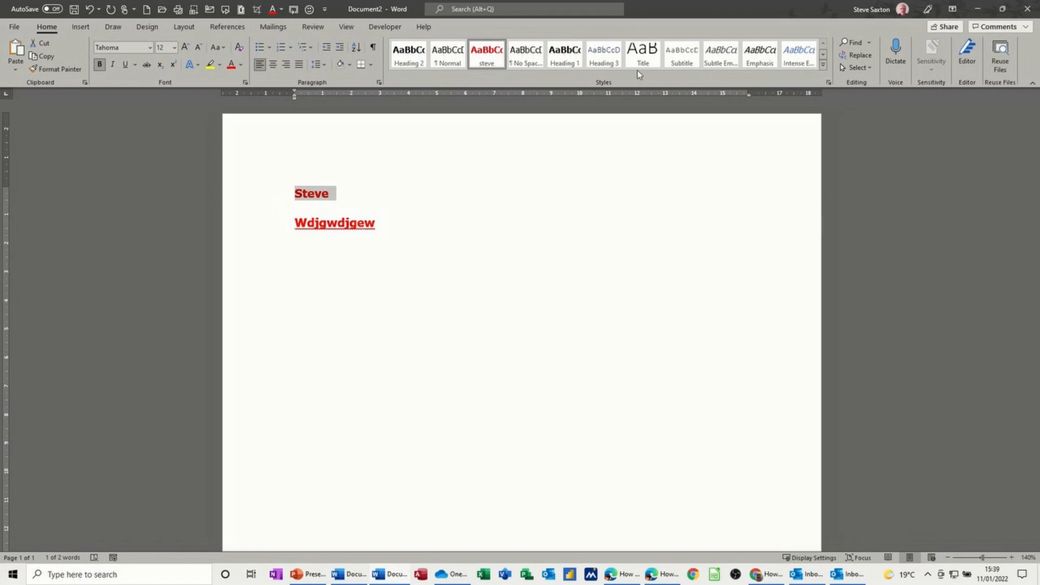
{"action": "left_click", "coordinate": [829, 85]}
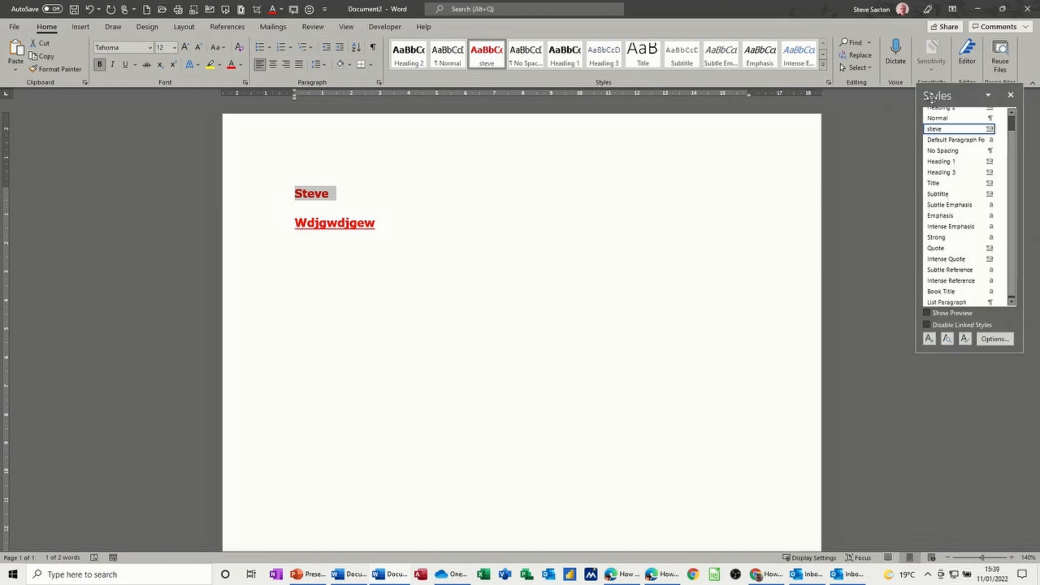
{"action": "left_click_drag", "start_coordinate": [925, 96], "coordinate": [655, 127]}
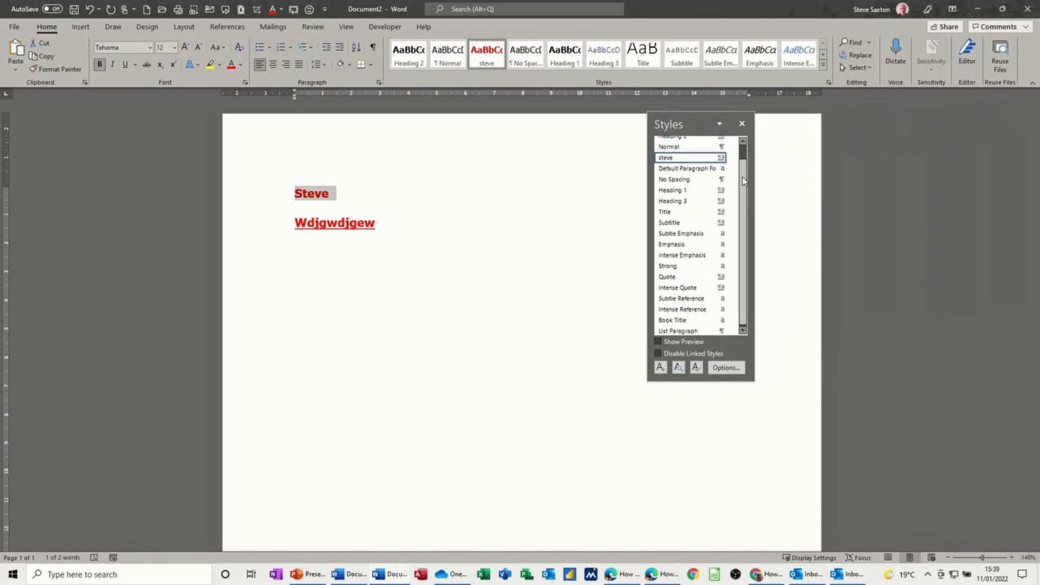
{"action": "scroll", "coordinate": [742, 176], "scroll_direction": "up", "scroll_amount": 1}
{"action": "scroll", "coordinate": [740, 163], "scroll_direction": "down", "scroll_amount": 1}
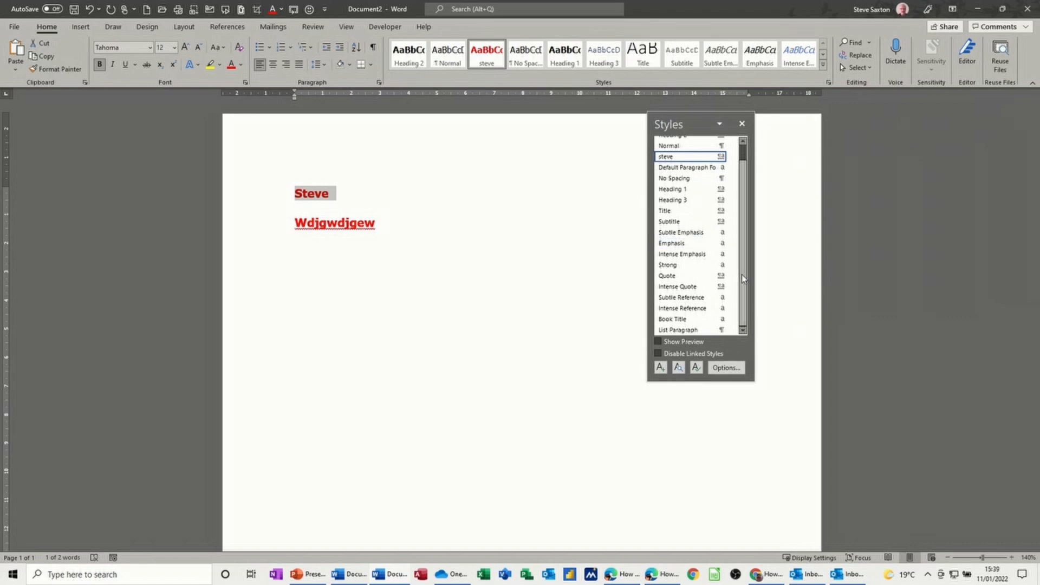
{"action": "scroll", "coordinate": [742, 278], "scroll_direction": "up", "scroll_amount": 1}
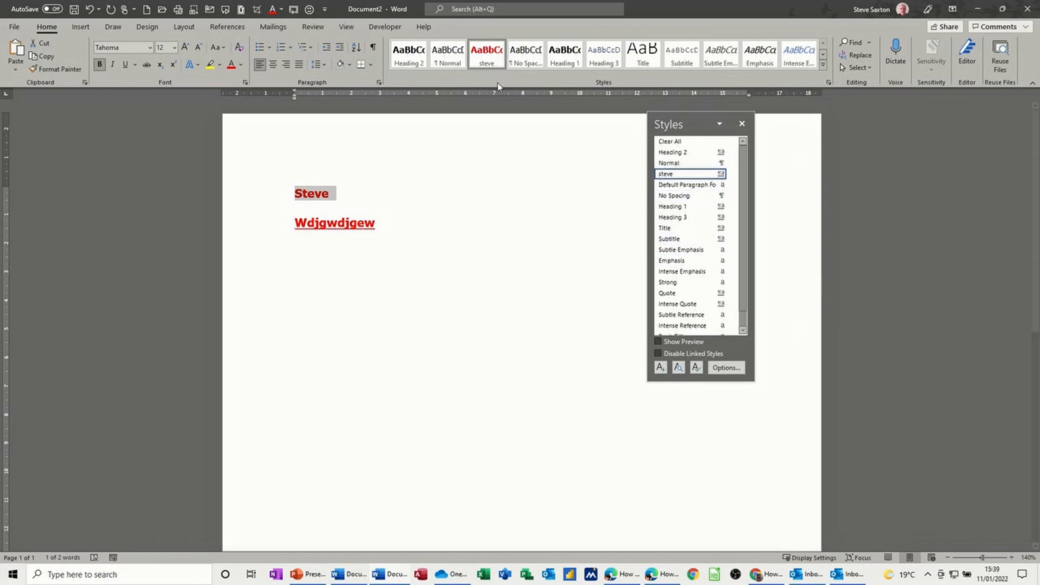
Step: Set the Styles pane options to show all styles sorted alphabetically, and scroll the list
{"action": "left_click", "coordinate": [721, 370]}
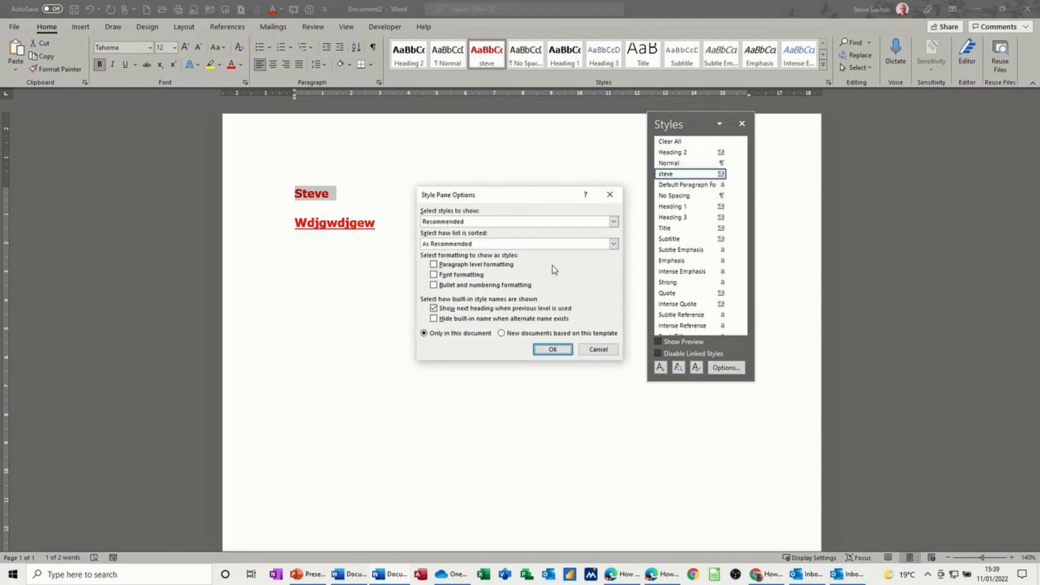
{"action": "left_click", "coordinate": [614, 222]}
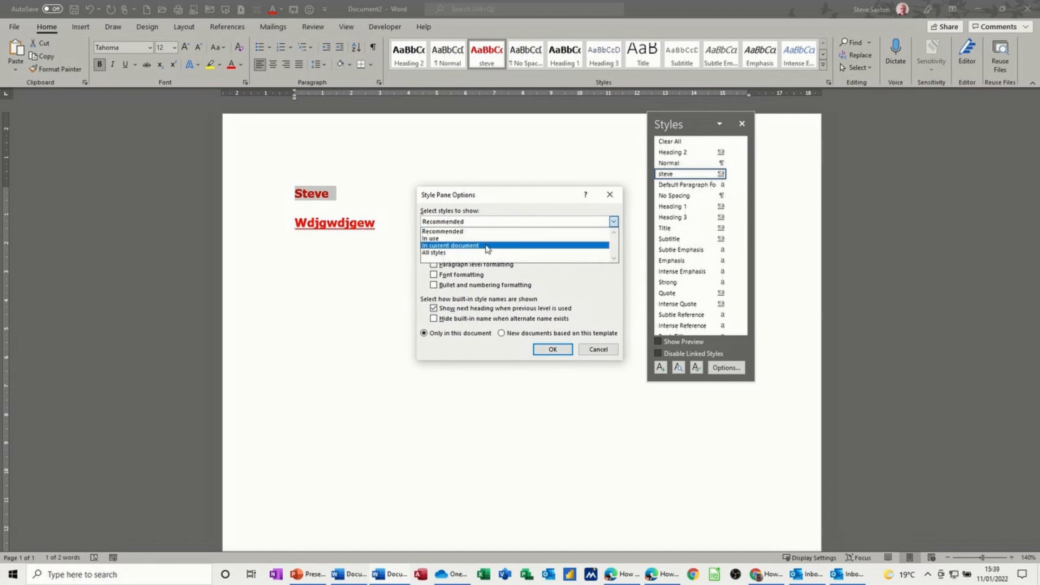
{"action": "left_click", "coordinate": [446, 253]}
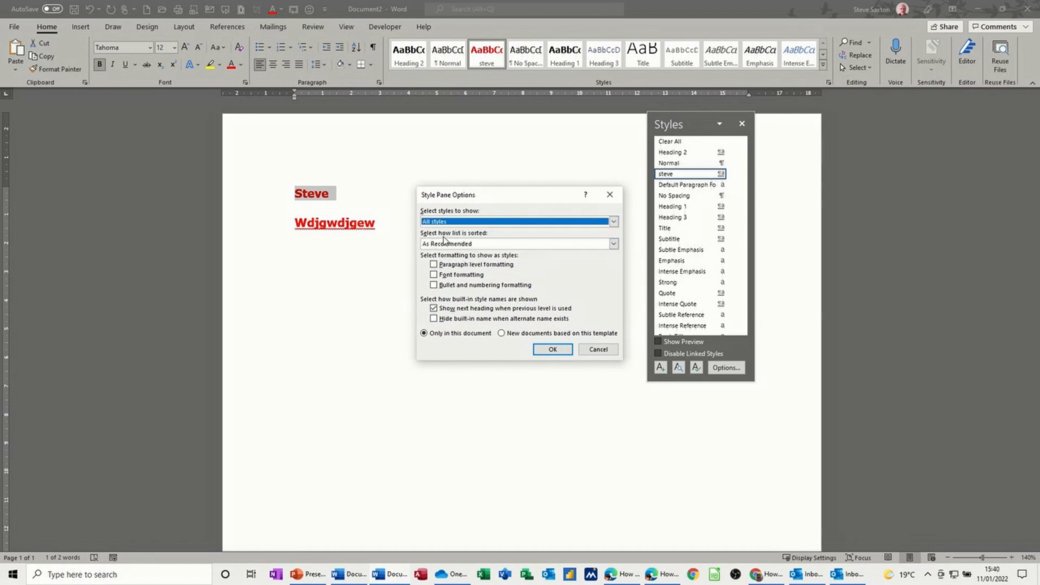
{"action": "left_click", "coordinate": [614, 245]}
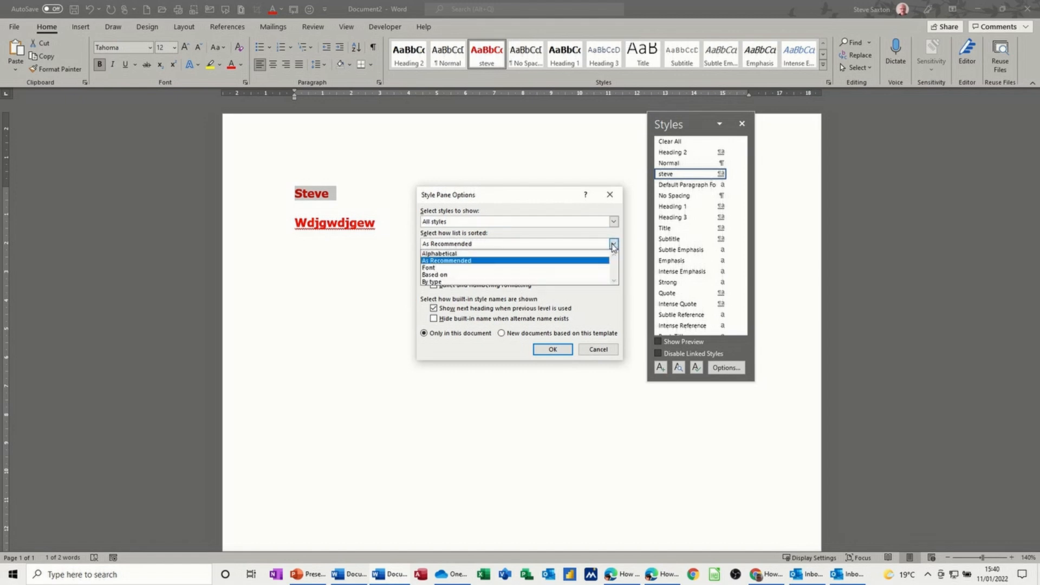
{"action": "left_click", "coordinate": [509, 254]}
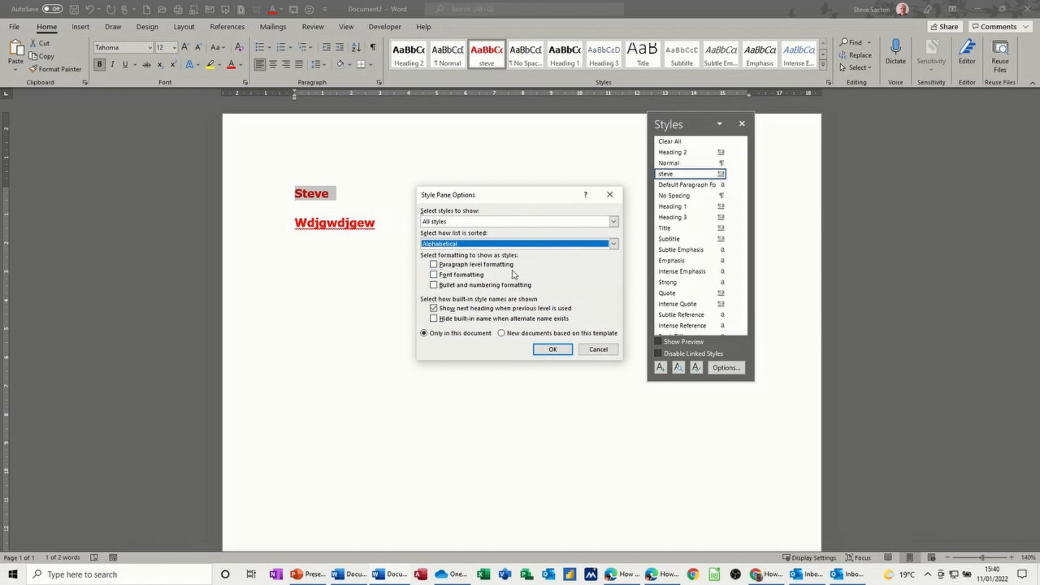
{"action": "left_click", "coordinate": [552, 347]}
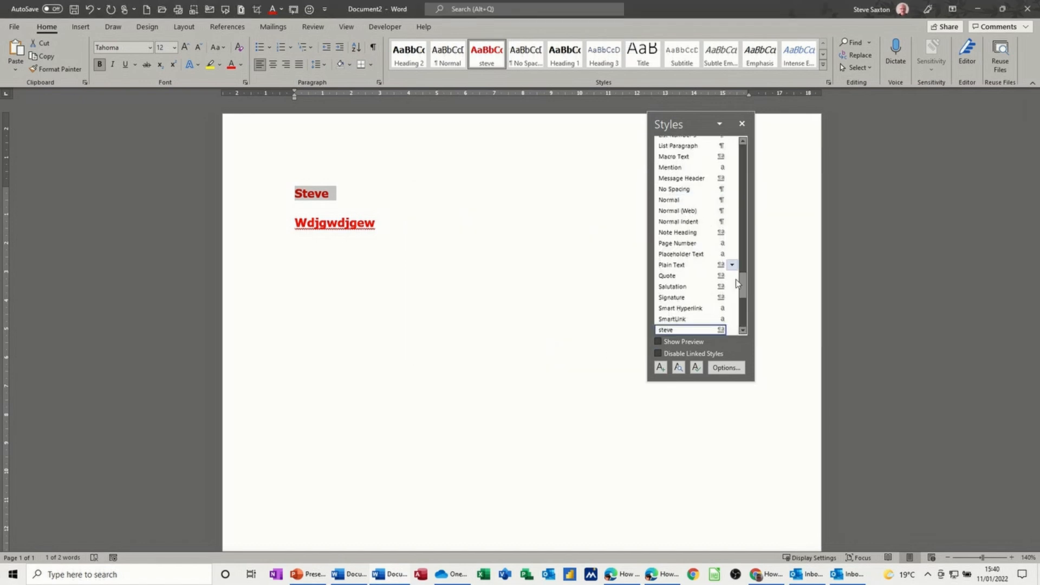
{"action": "left_click_drag", "start_coordinate": [742, 291], "coordinate": [742, 247]}
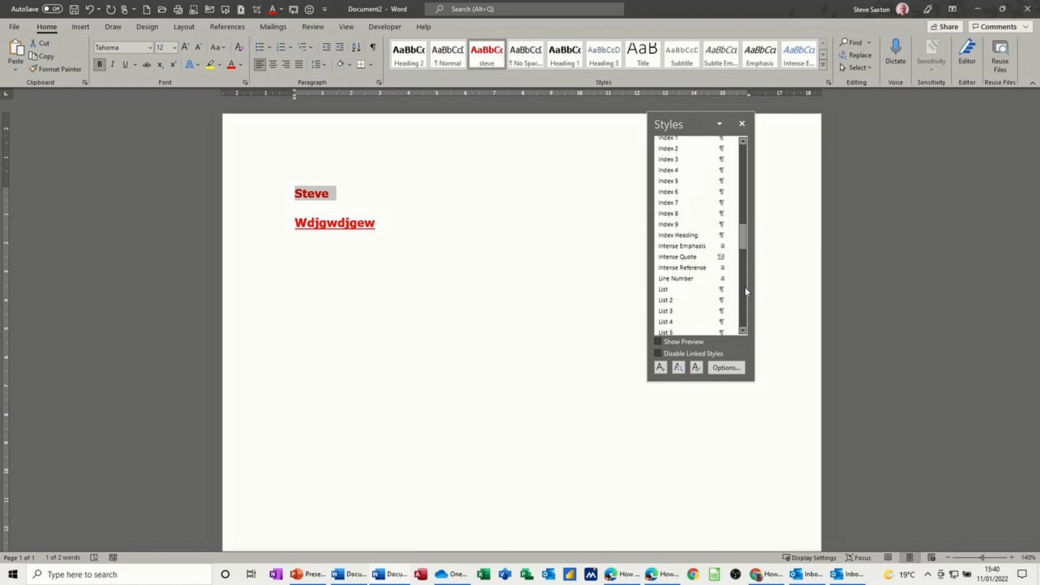
Step: Restore the Styles pane options to show Recommended styles sorted As Recommended
{"action": "left_click", "coordinate": [719, 369]}
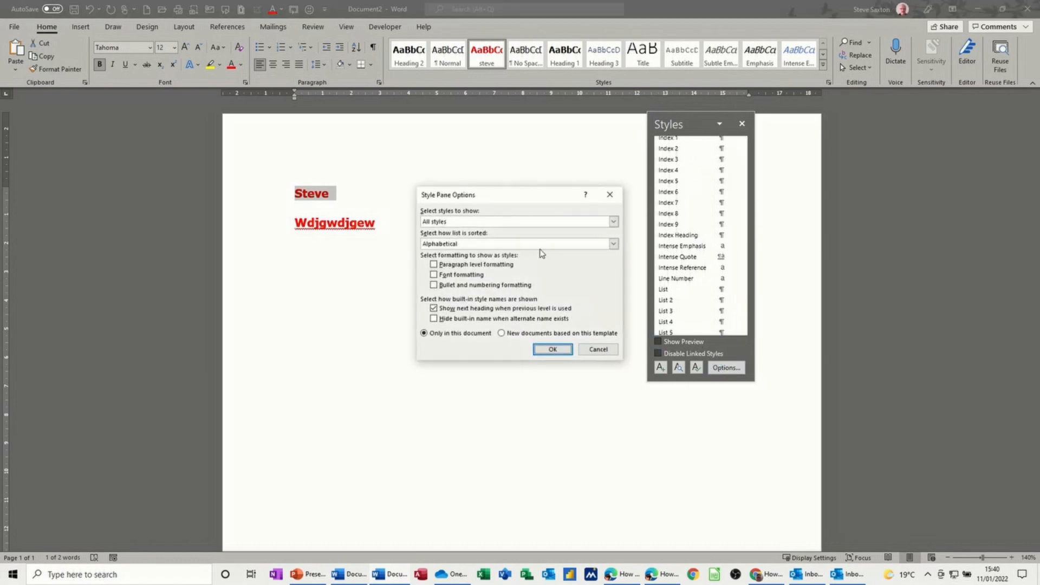
{"action": "left_click", "coordinate": [613, 221]}
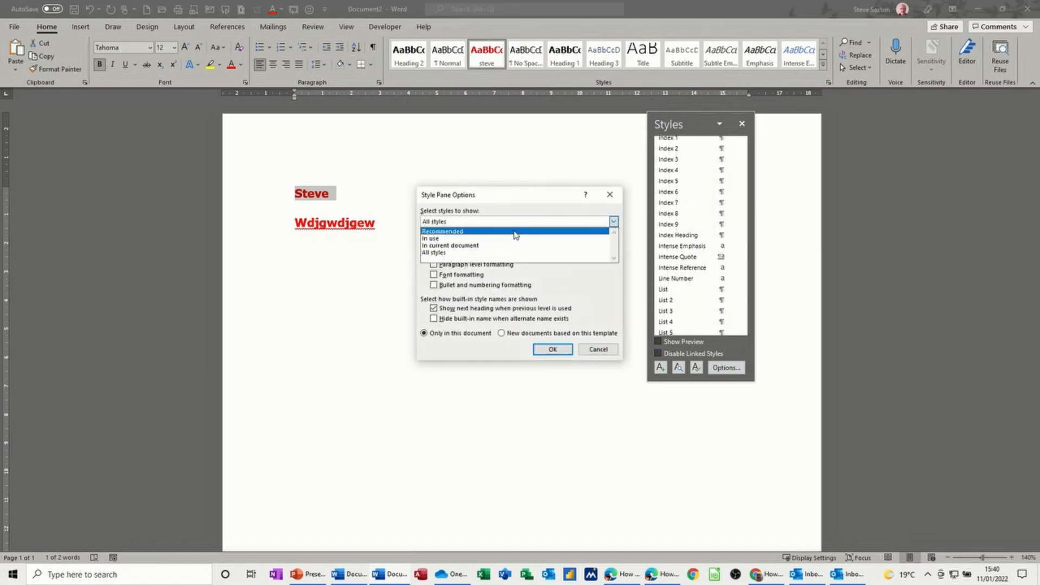
{"action": "left_click", "coordinate": [514, 235]}
{"action": "left_click", "coordinate": [613, 244]}
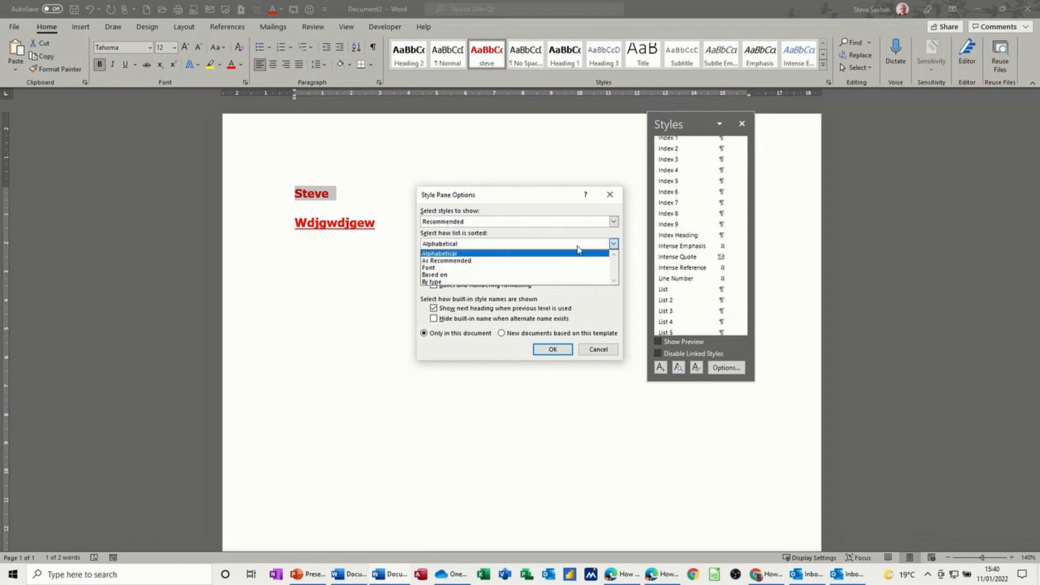
{"action": "left_click", "coordinate": [545, 260]}
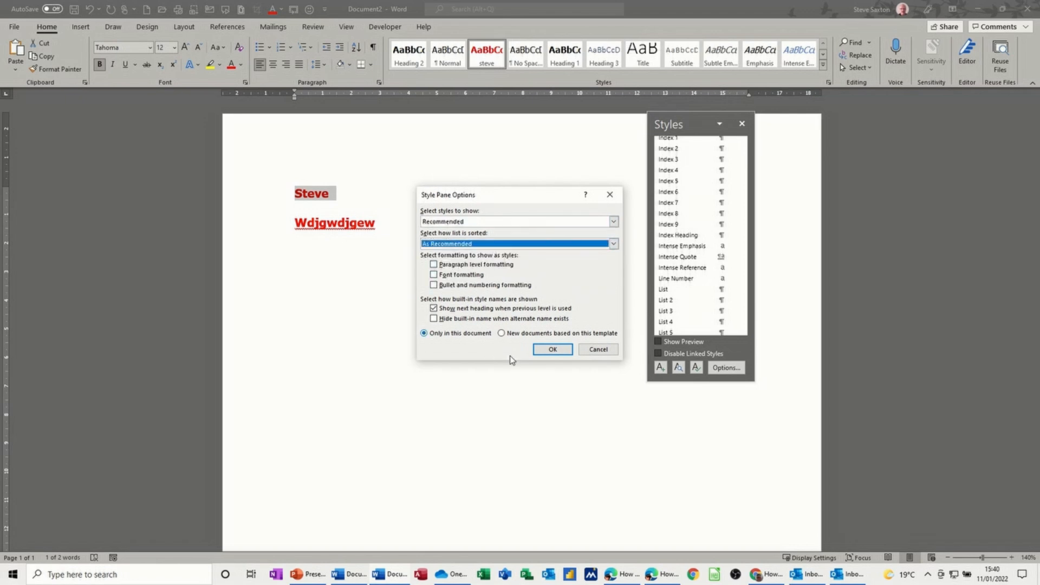
{"action": "left_click", "coordinate": [549, 350]}
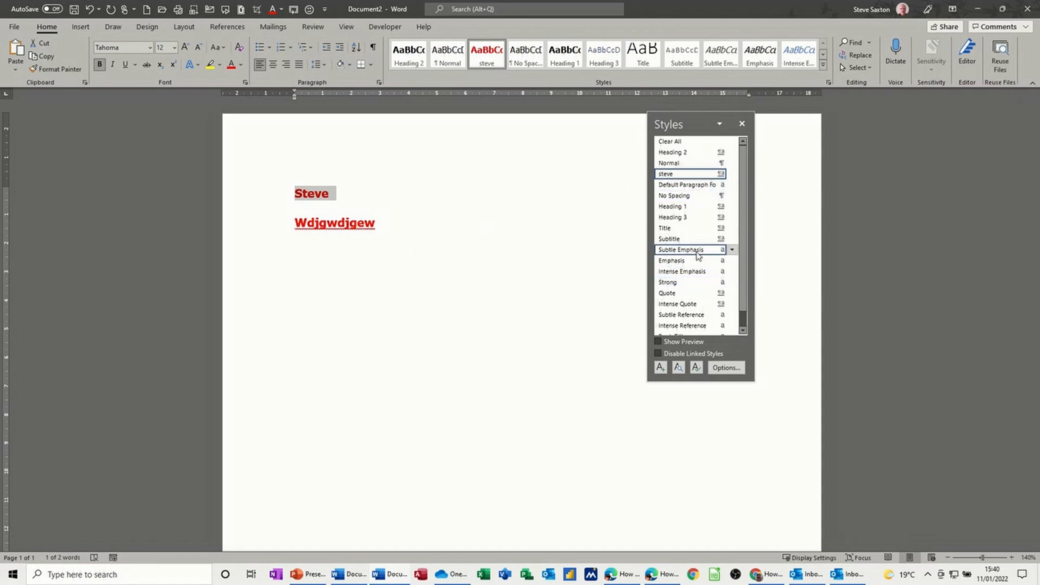
Step: Start a new style from the Styles pane named sax, based on the Normal style
{"action": "left_click", "coordinate": [660, 367]}
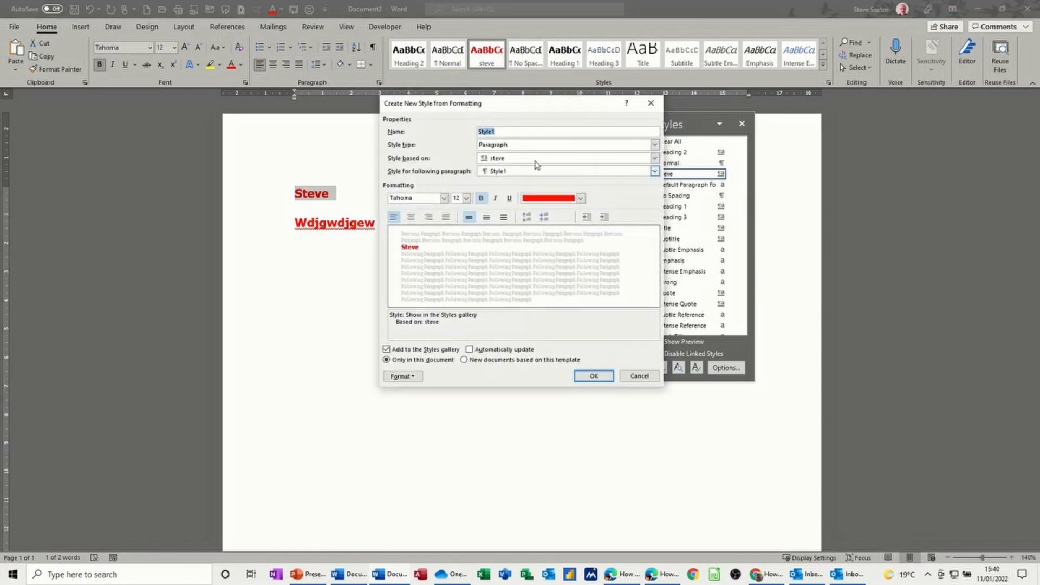
{"action": "type", "text": "sax"}
{"action": "left_click", "coordinate": [503, 160]}
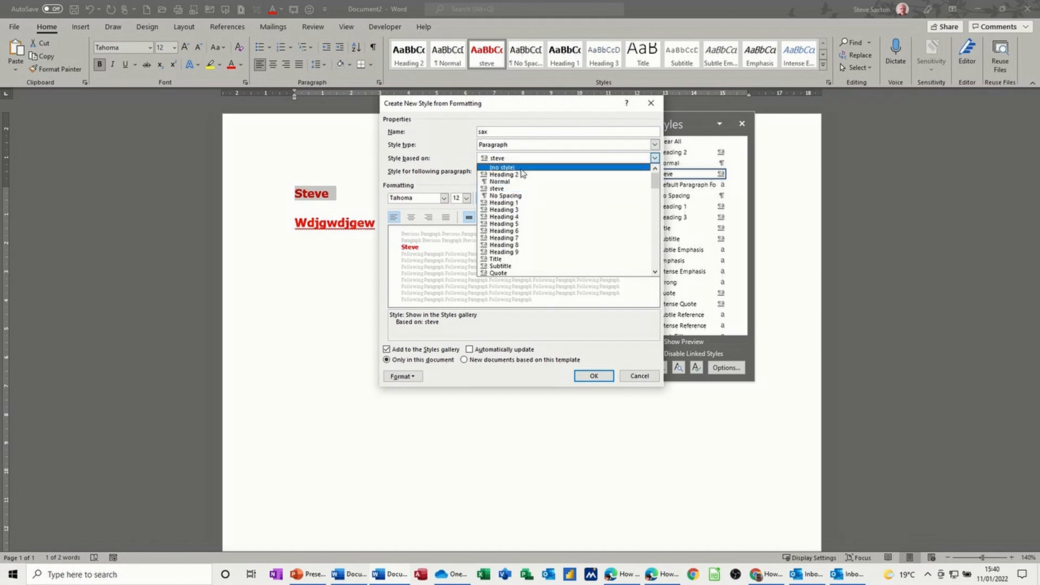
{"action": "left_click", "coordinate": [511, 182]}
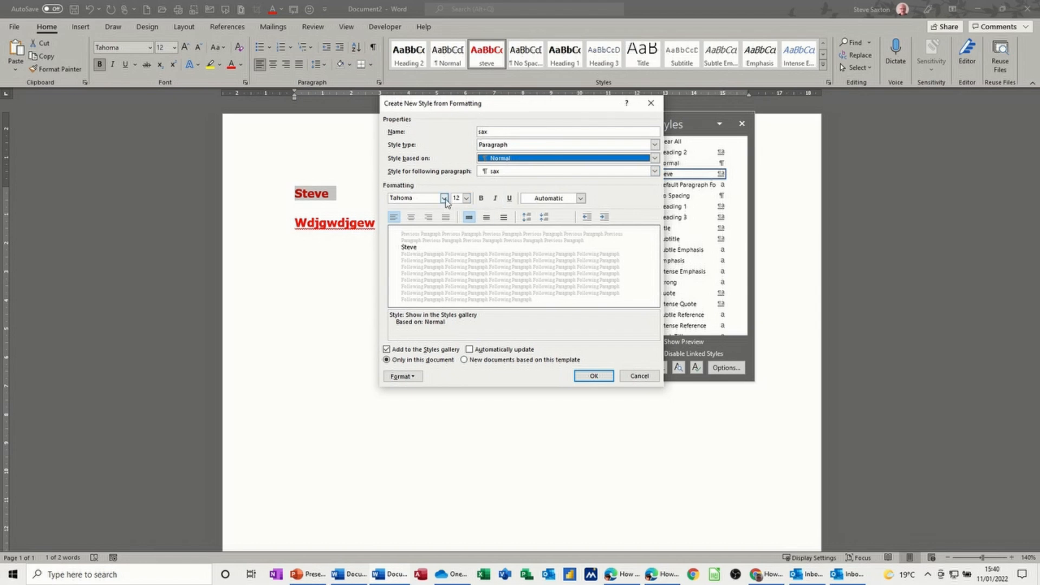
Step: Set the new style's font to Algerian, 16 pt, bold
{"action": "left_click", "coordinate": [444, 199]}
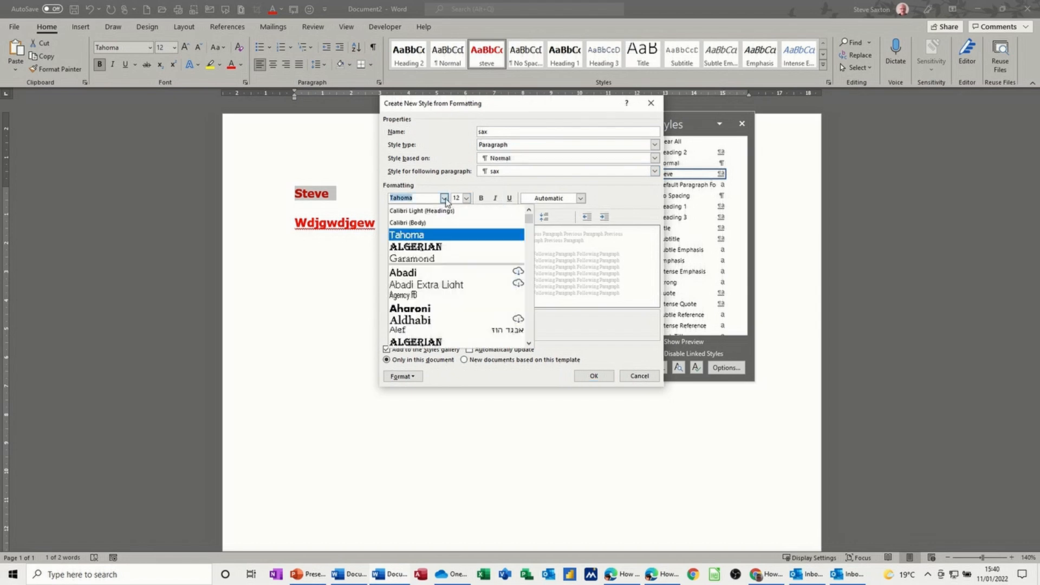
{"action": "left_click", "coordinate": [438, 248]}
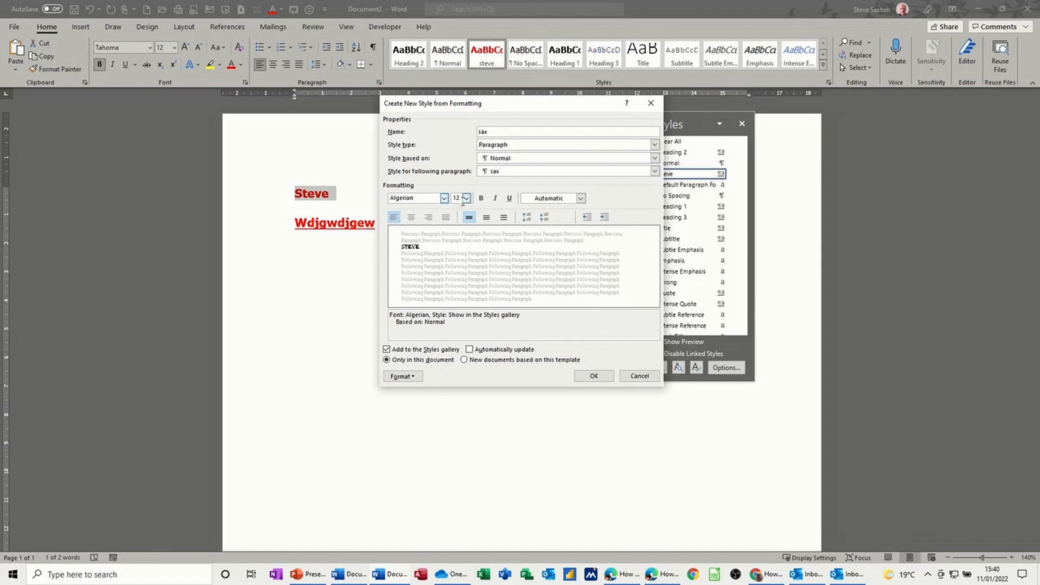
{"action": "left_click", "coordinate": [465, 199]}
{"action": "left_click", "coordinate": [457, 256]}
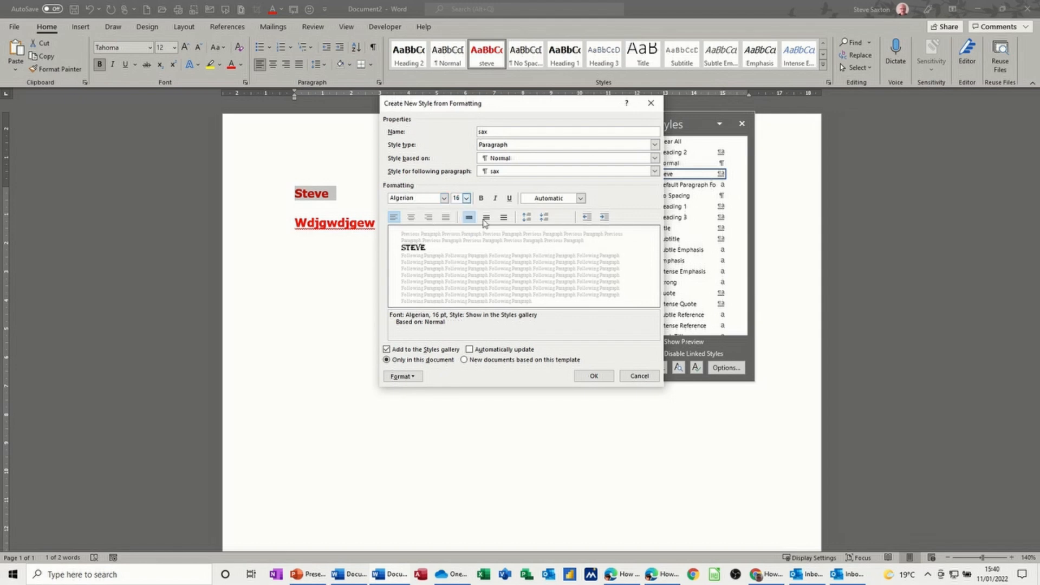
{"action": "left_click", "coordinate": [482, 199]}
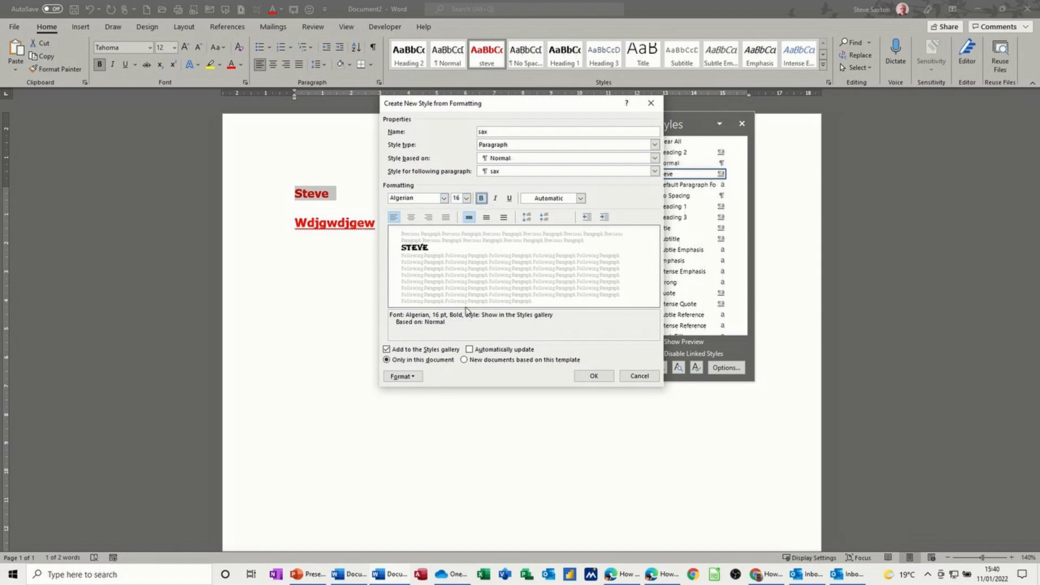
Step: Make the sax style update automatically for new documents and set its paragraph spacing to 12 pt before and after
{"action": "left_click", "coordinate": [469, 350]}
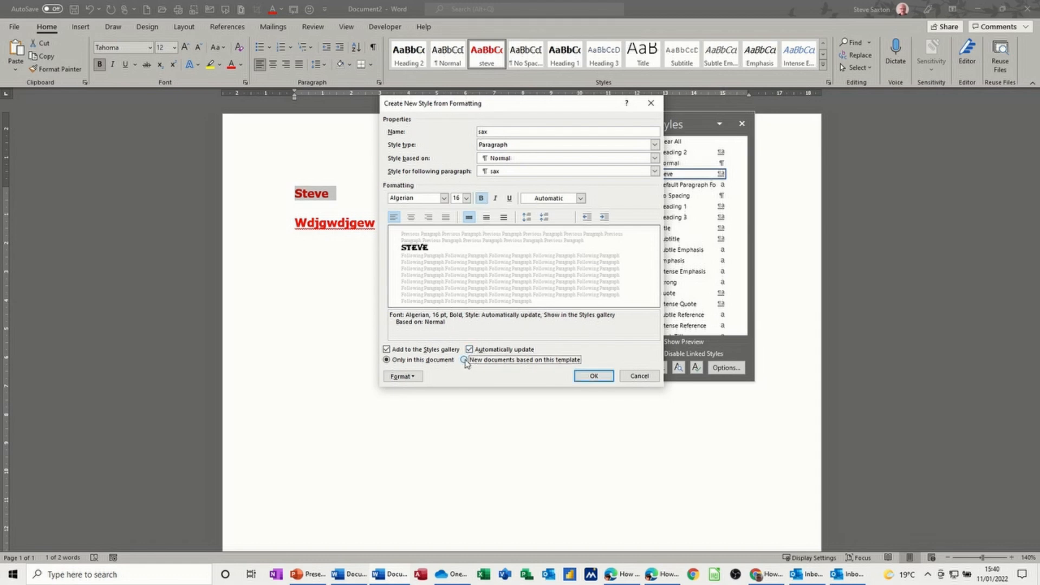
{"action": "left_click", "coordinate": [415, 381]}
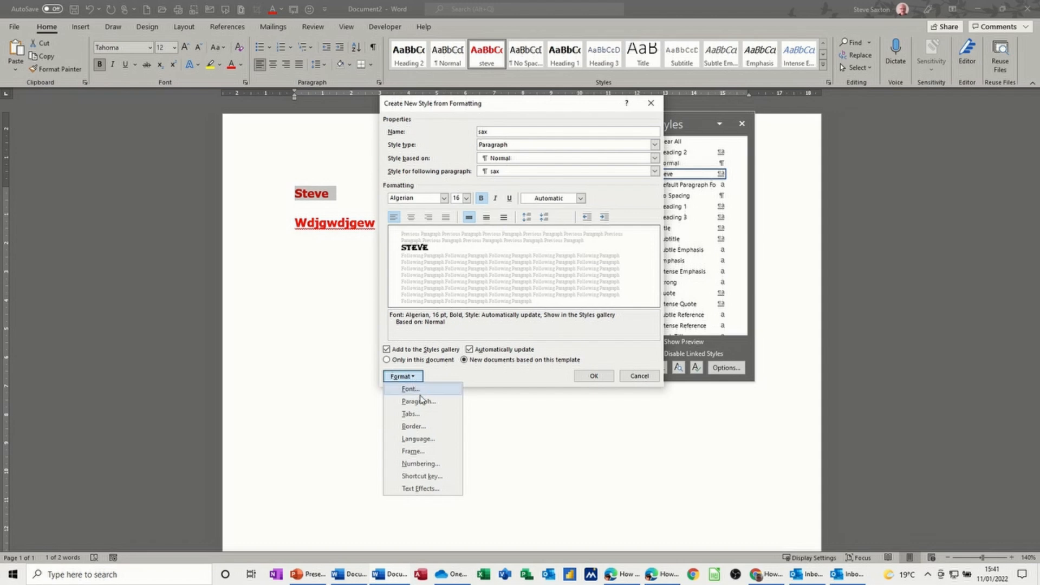
{"action": "left_click", "coordinate": [420, 401]}
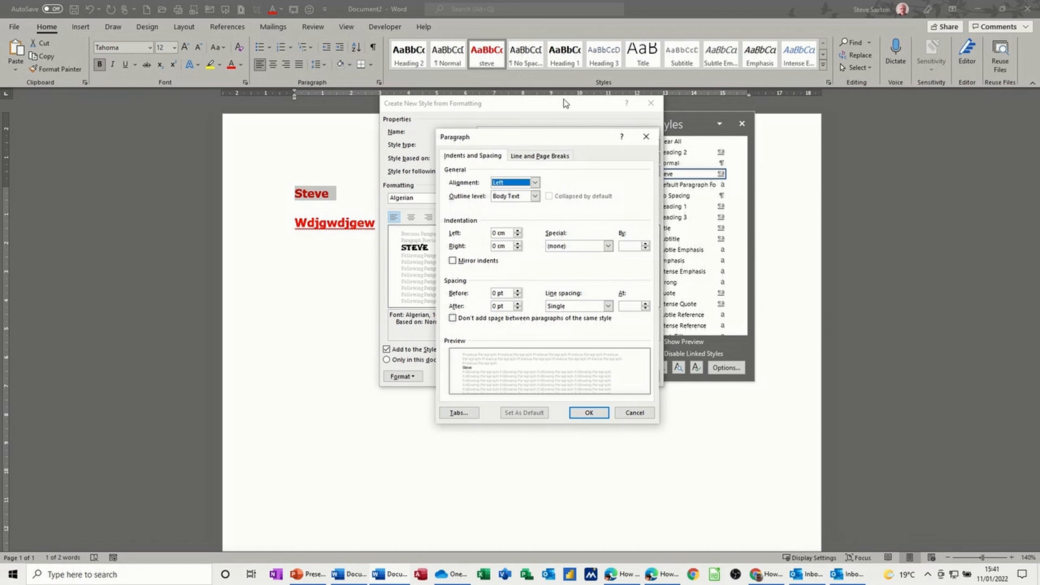
{"action": "left_click", "coordinate": [518, 291]}
{"action": "left_click", "coordinate": [518, 291]}
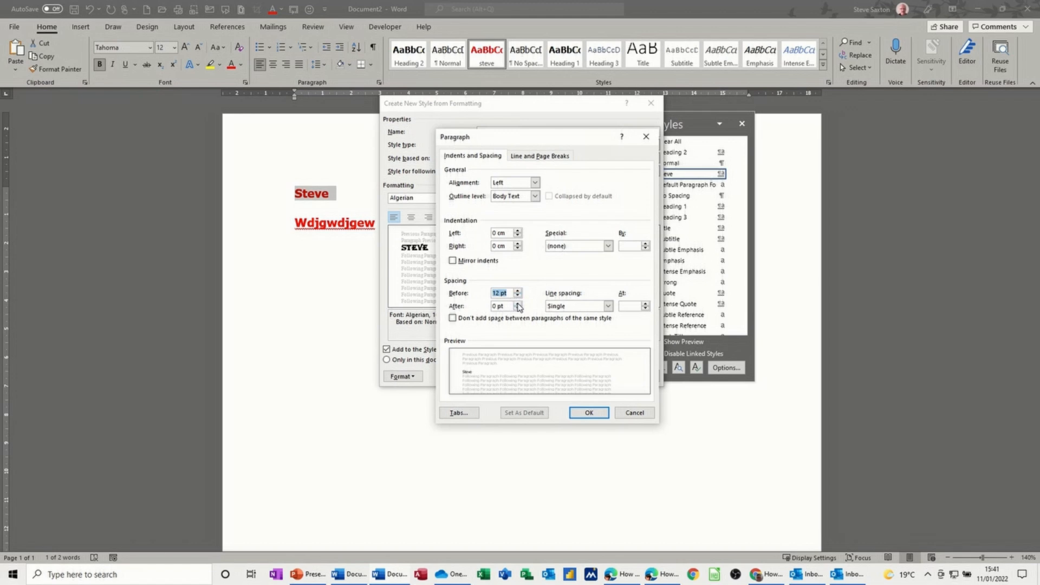
{"action": "left_click", "coordinate": [518, 304]}
{"action": "left_click", "coordinate": [517, 304]}
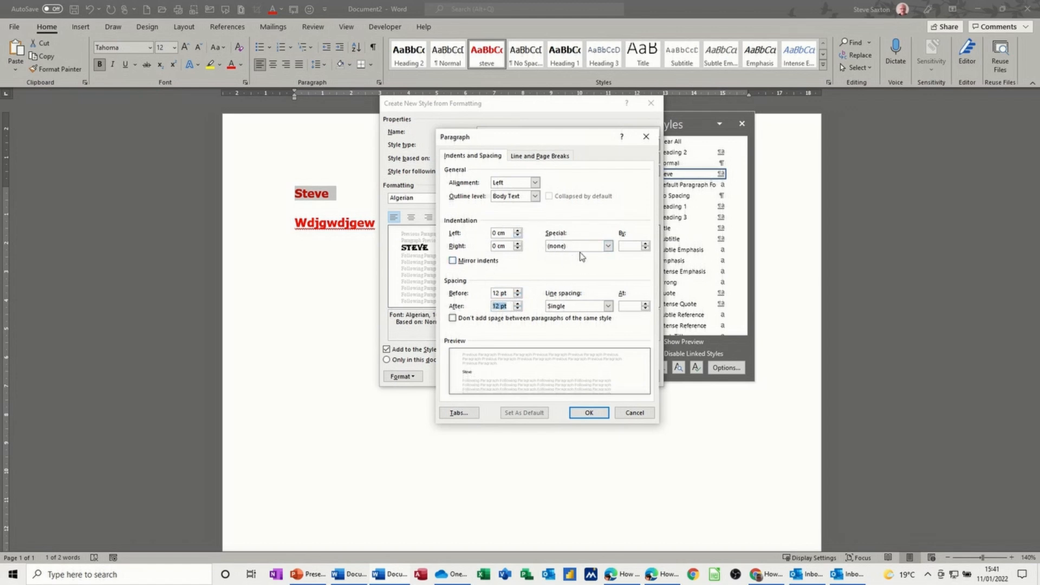
{"action": "left_click", "coordinate": [566, 307]}
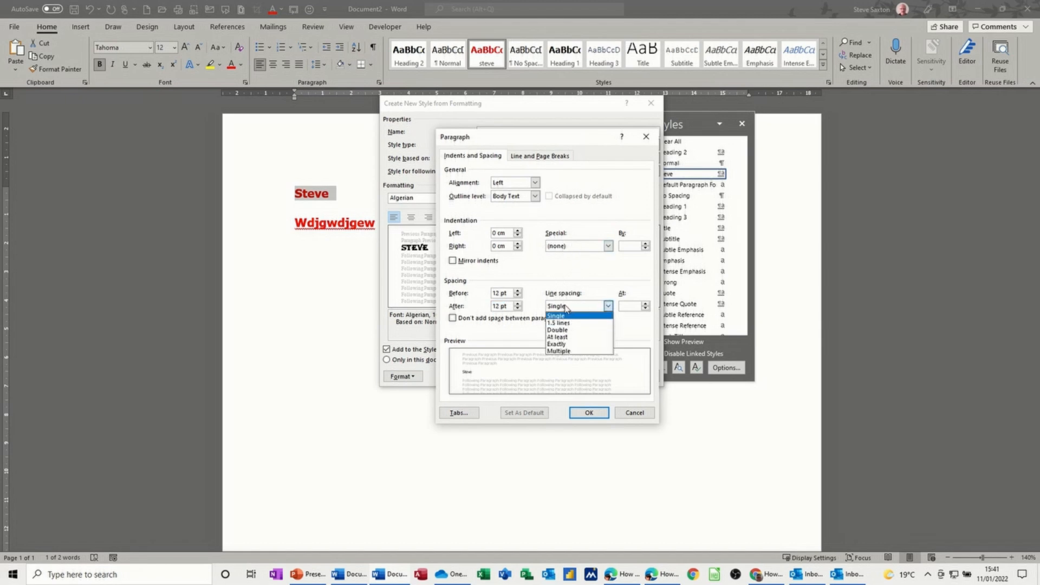
{"action": "left_click", "coordinate": [567, 309]}
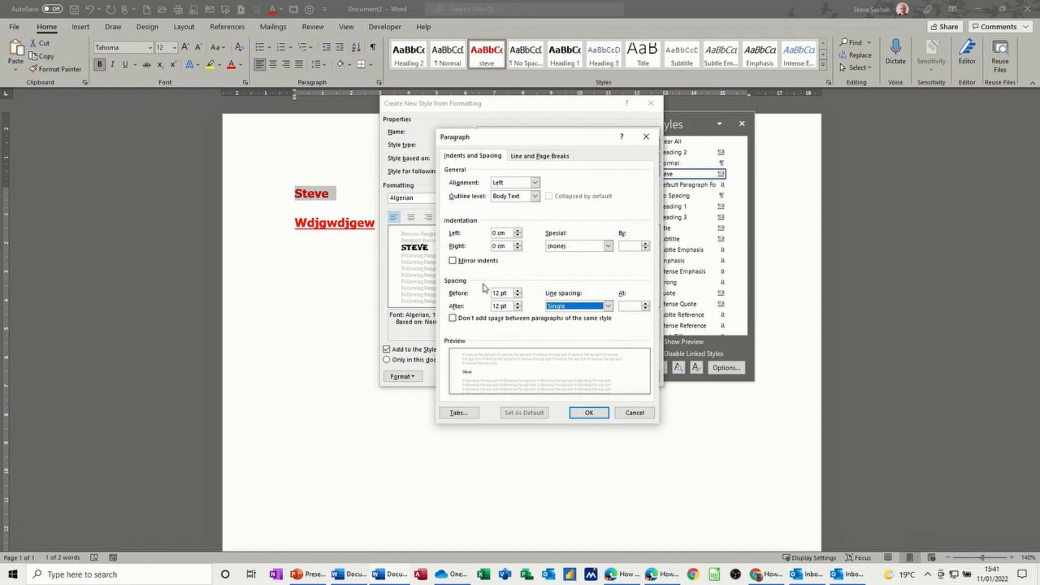
{"action": "left_click", "coordinate": [574, 411]}
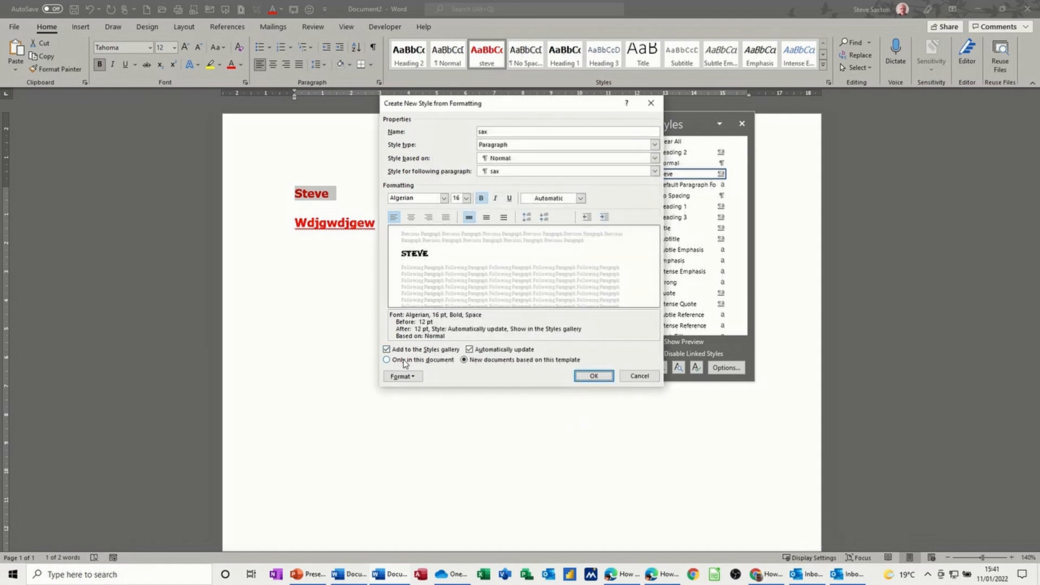
{"action": "left_click", "coordinate": [594, 375]}
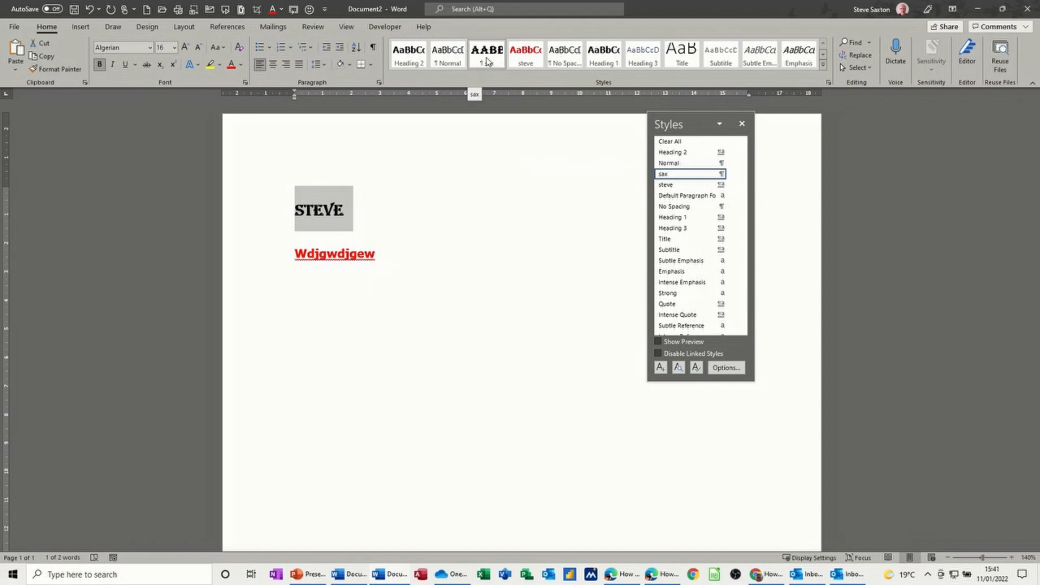
Step: Type lines reading Steve and Steve Saxton beneath the existing text, followed by a STEVE line in the sax style
{"action": "left_click", "coordinate": [373, 312]}
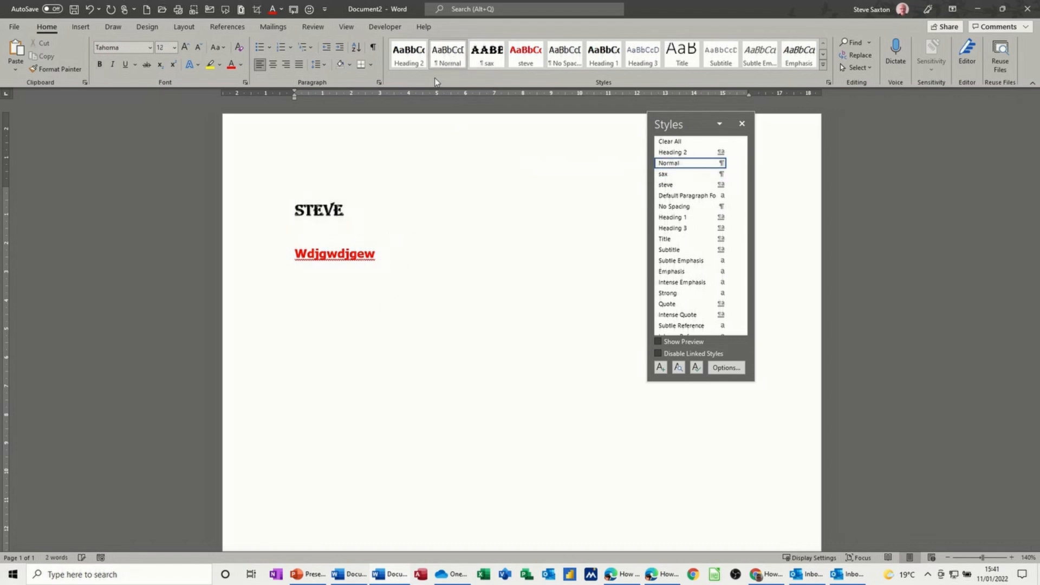
{"action": "type", "text": "steve"}
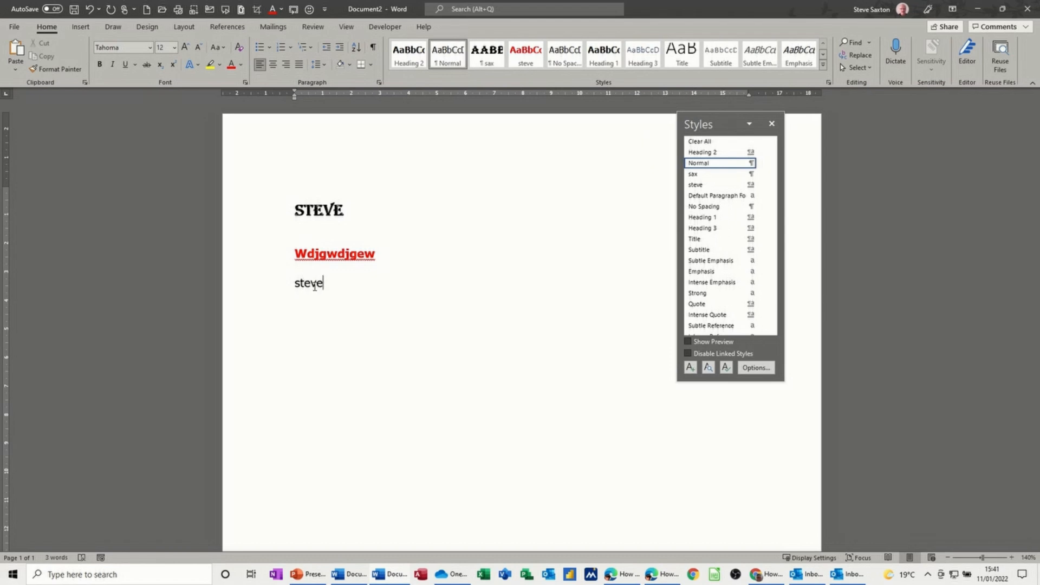
{"action": "key", "text": "Return"}
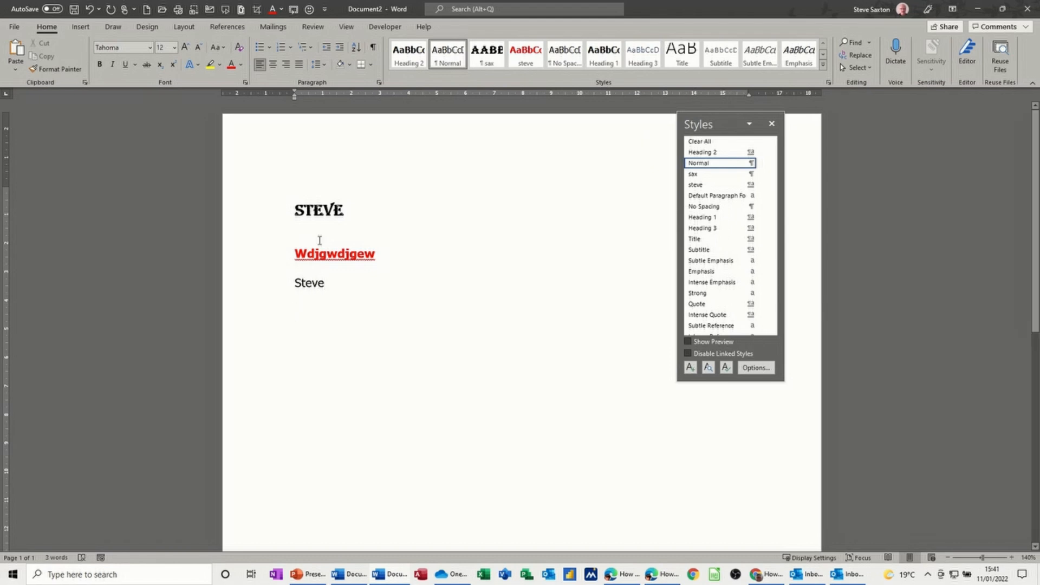
{"action": "type", "text": "S"}
{"action": "type", "text": "teve Saxton"}
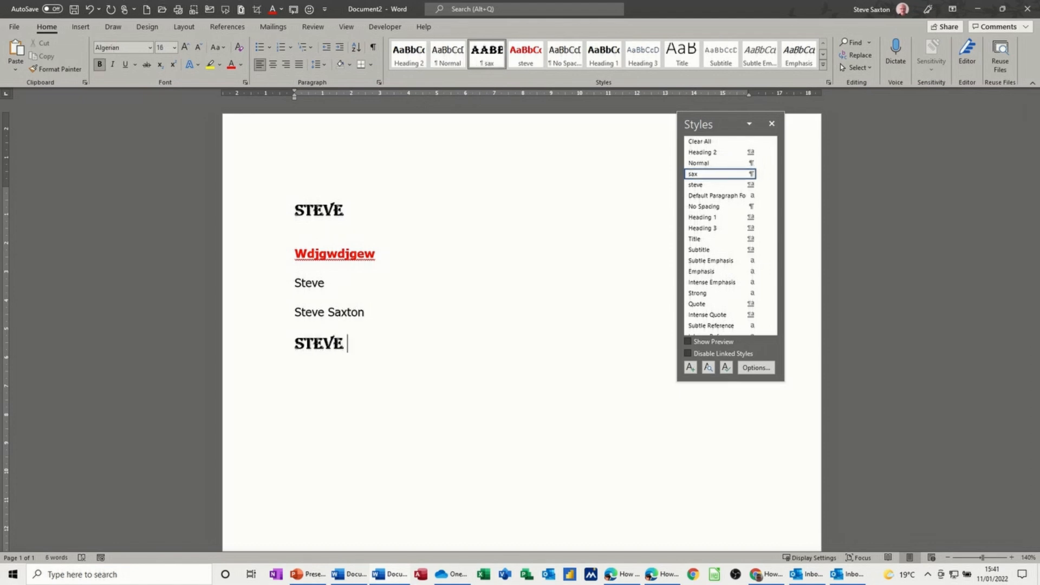
{"action": "key", "text": "Return"}
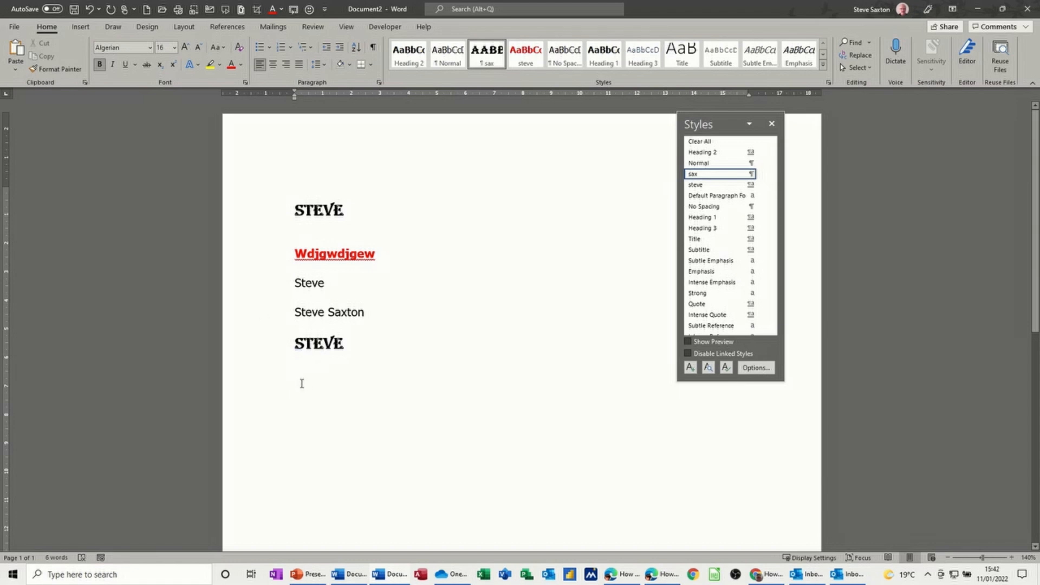
Step: Type Steve on a new line in the Heading 2 style and close the Styles pane
{"action": "left_click", "coordinate": [448, 56]}
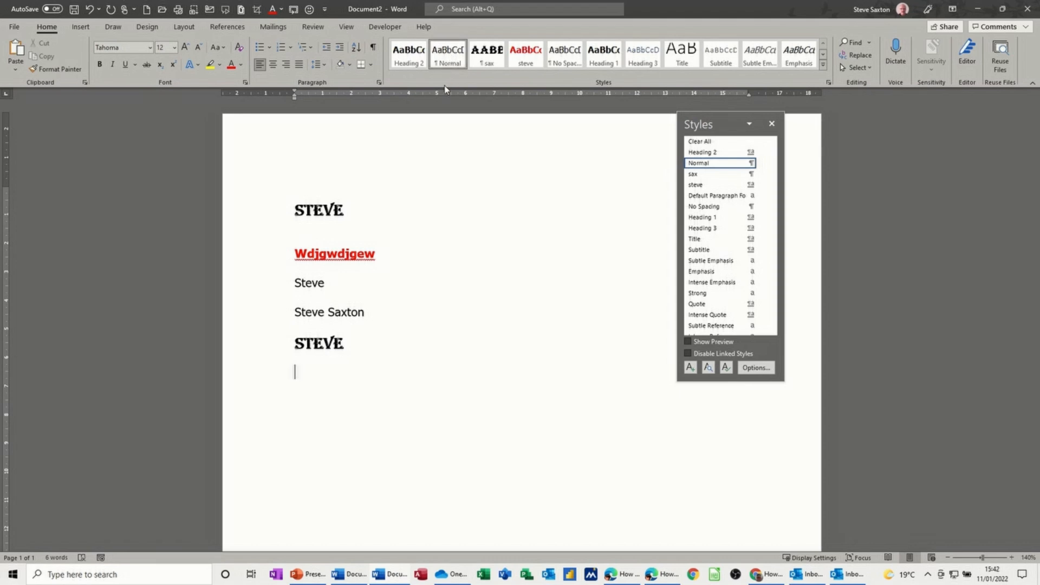
{"action": "left_click", "coordinate": [410, 60]}
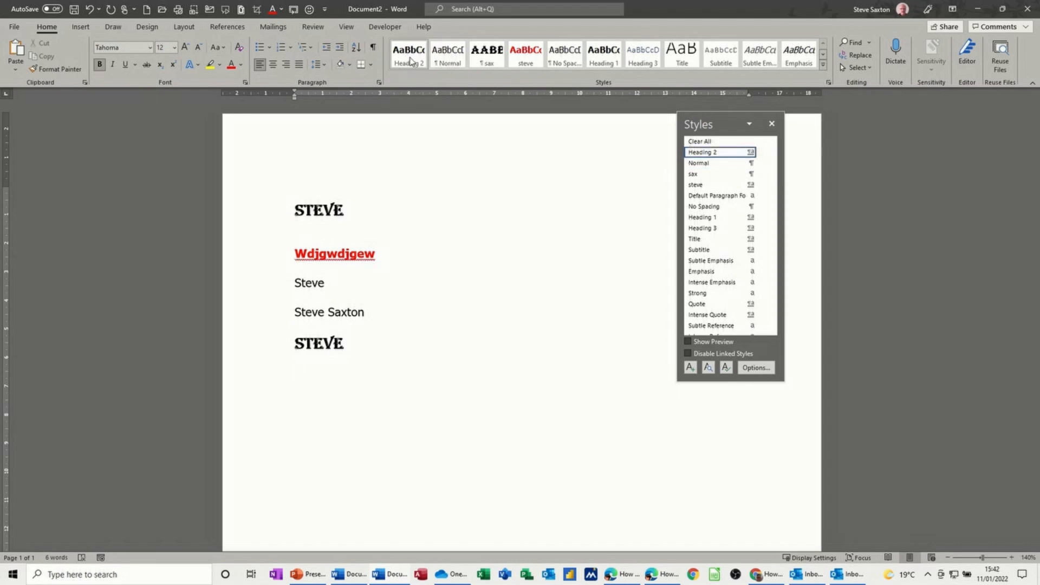
{"action": "type", "text": "steve"}
{"action": "key", "text": "Return"}
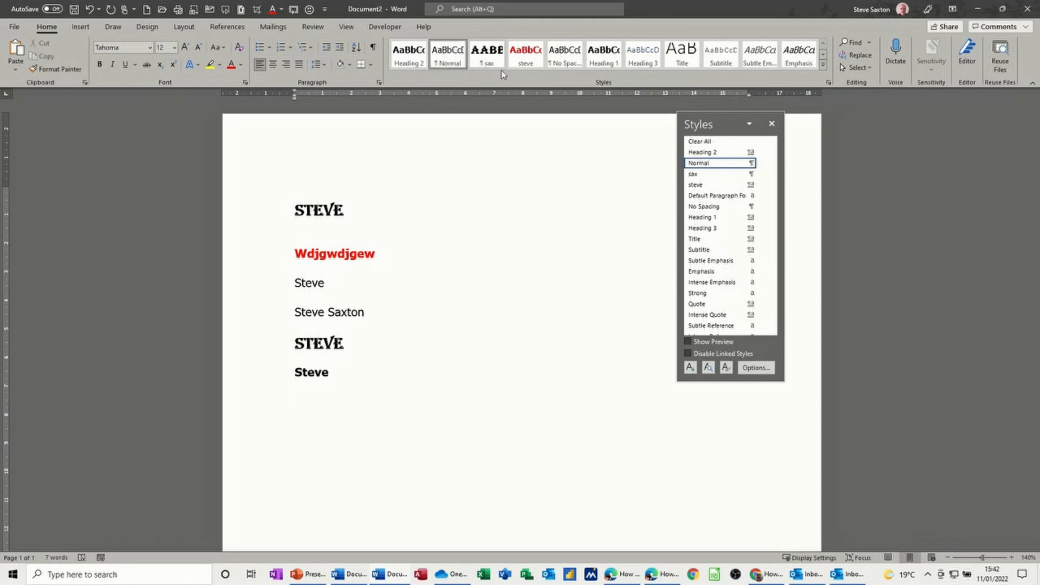
{"action": "left_click", "coordinate": [771, 125]}
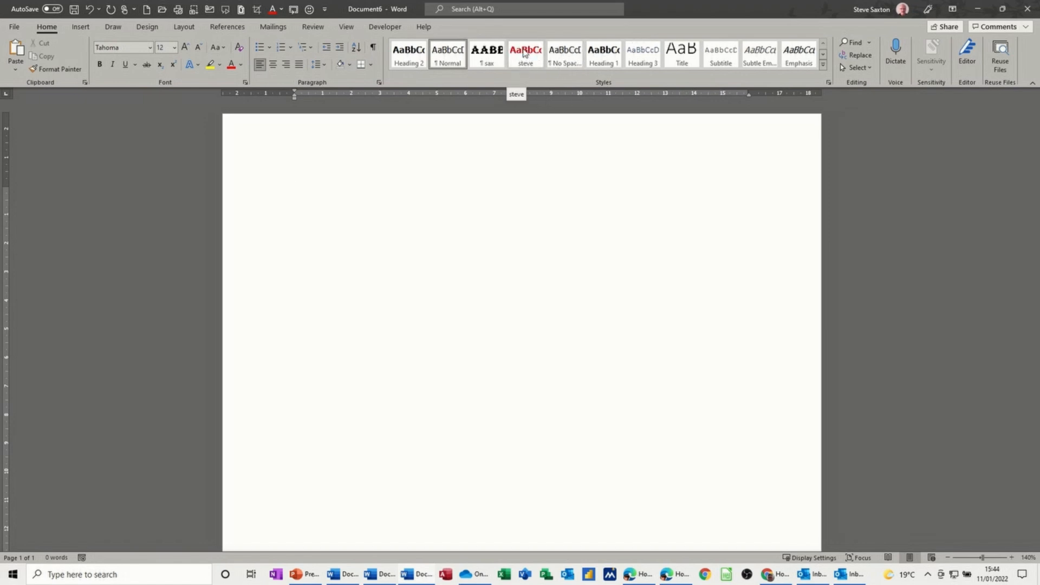
Step: Make the steve style available in new documents based on this template
{"action": "right_click", "coordinate": [525, 53]}
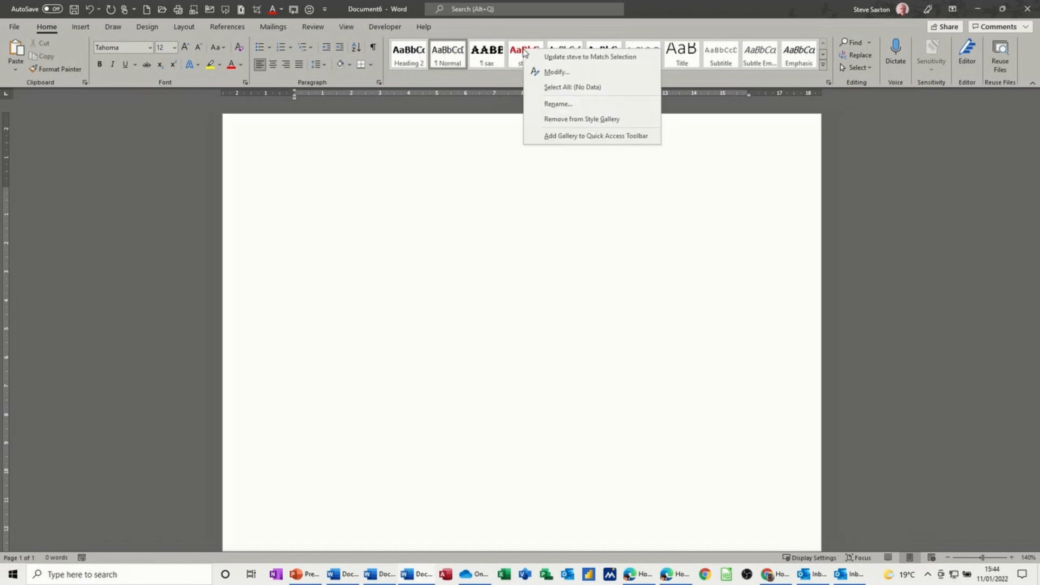
{"action": "left_click", "coordinate": [547, 73]}
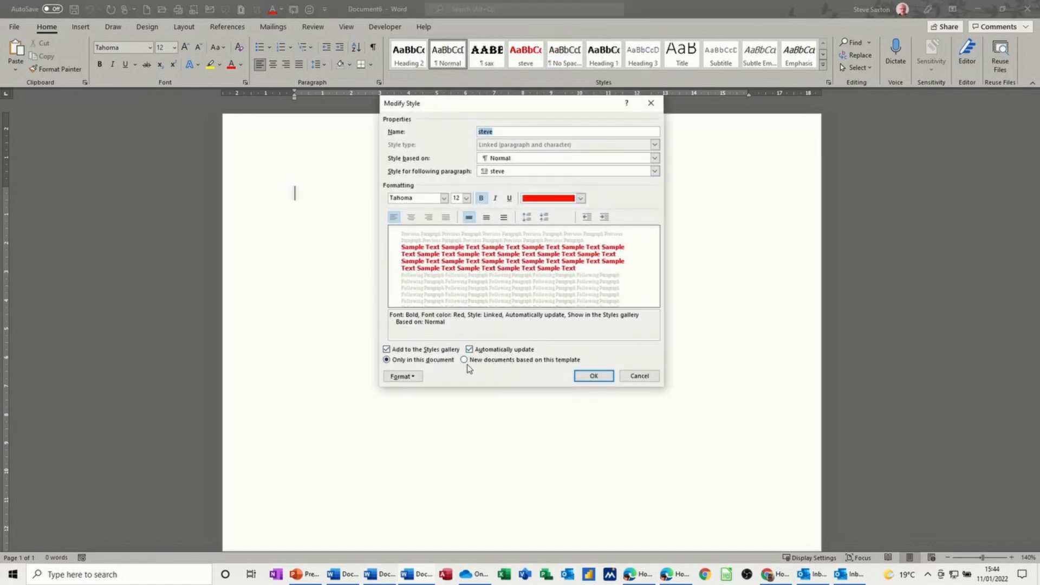
{"action": "left_click", "coordinate": [464, 361]}
{"action": "left_click", "coordinate": [593, 377]}
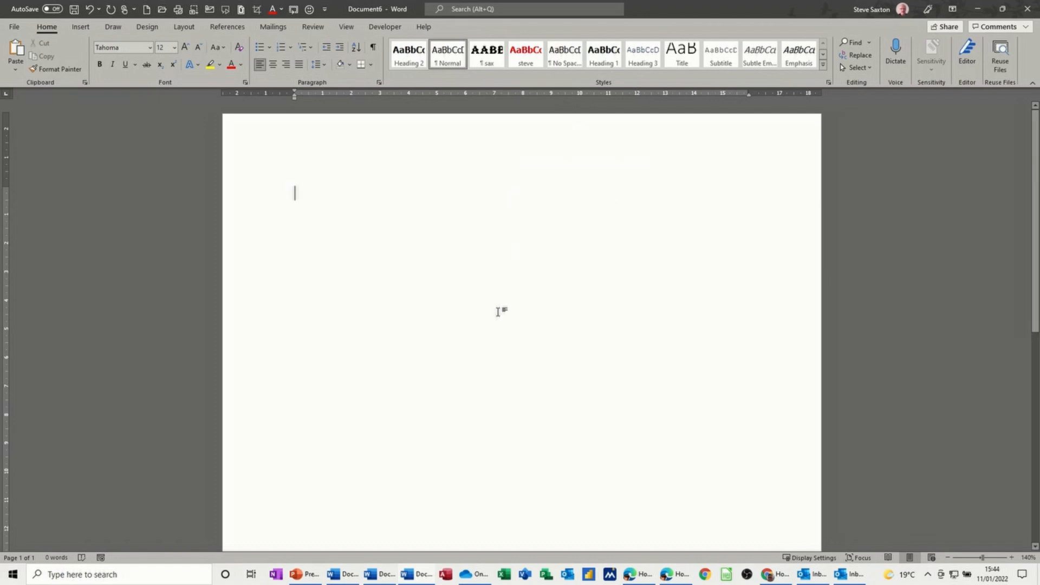
Step: Create a new document and inspect the steve style's settings without changing them
{"action": "key", "text": "ctrl+n"}
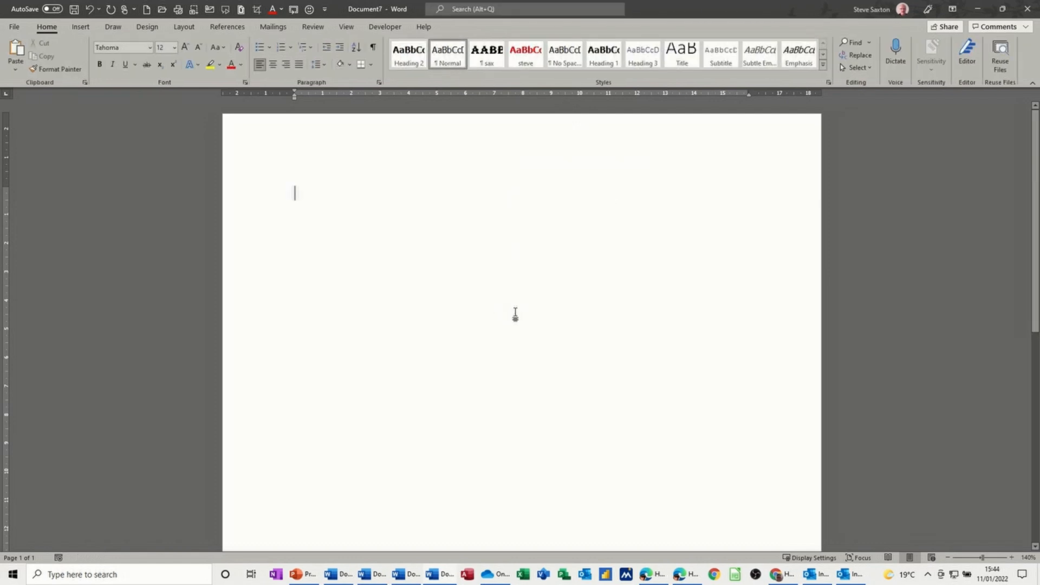
{"action": "right_click", "coordinate": [515, 61]}
{"action": "left_click", "coordinate": [524, 79]}
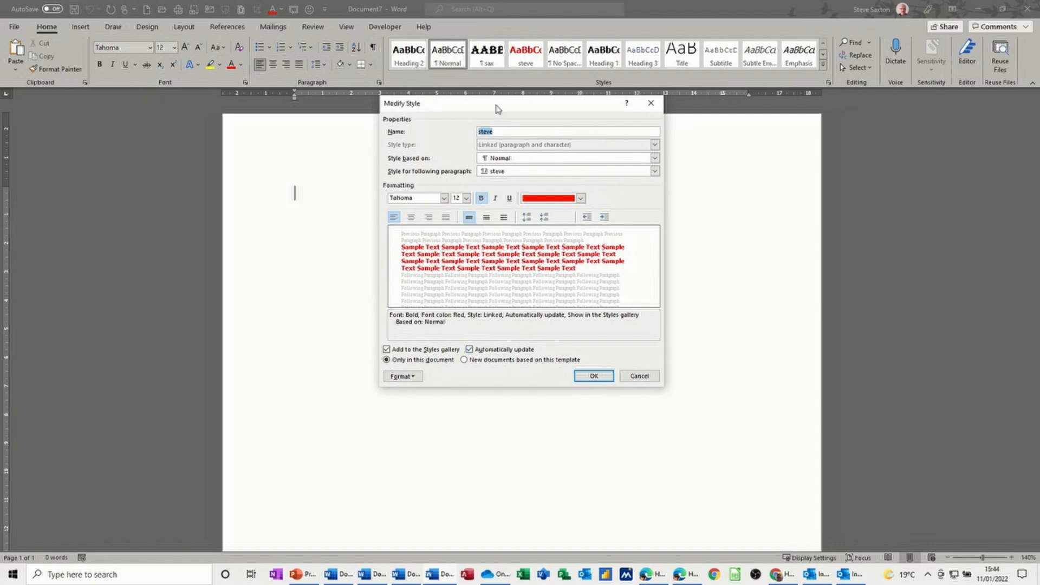
{"action": "left_click", "coordinate": [637, 375]}
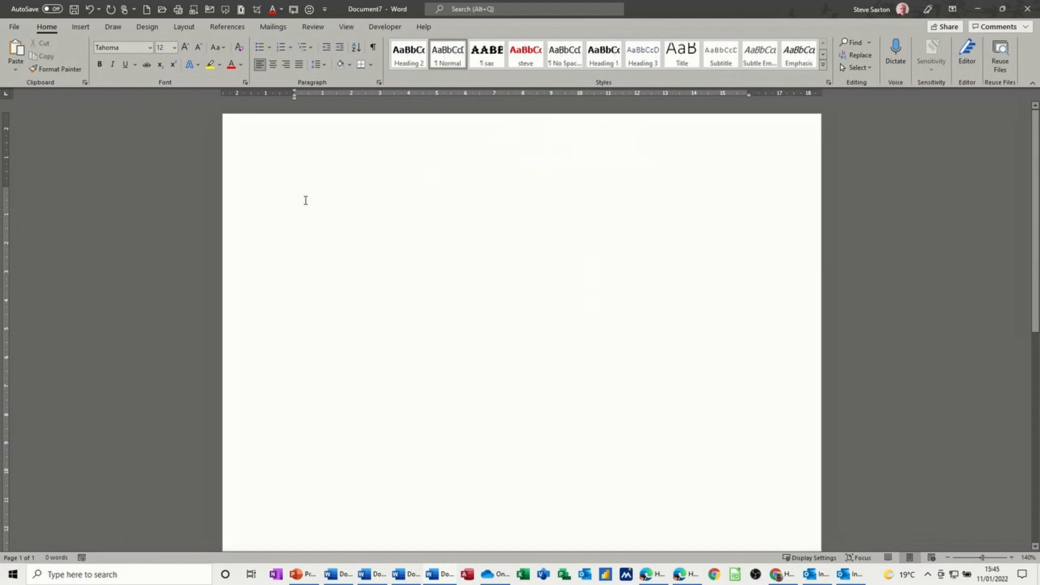
Step: Type dfhdsfkj, select it, and format it bold and underlined in the Text 2 theme colour
{"action": "type", "text": "dfhdsfkj"}
{"action": "left_click", "coordinate": [269, 191]}
{"action": "left_click", "coordinate": [241, 65]}
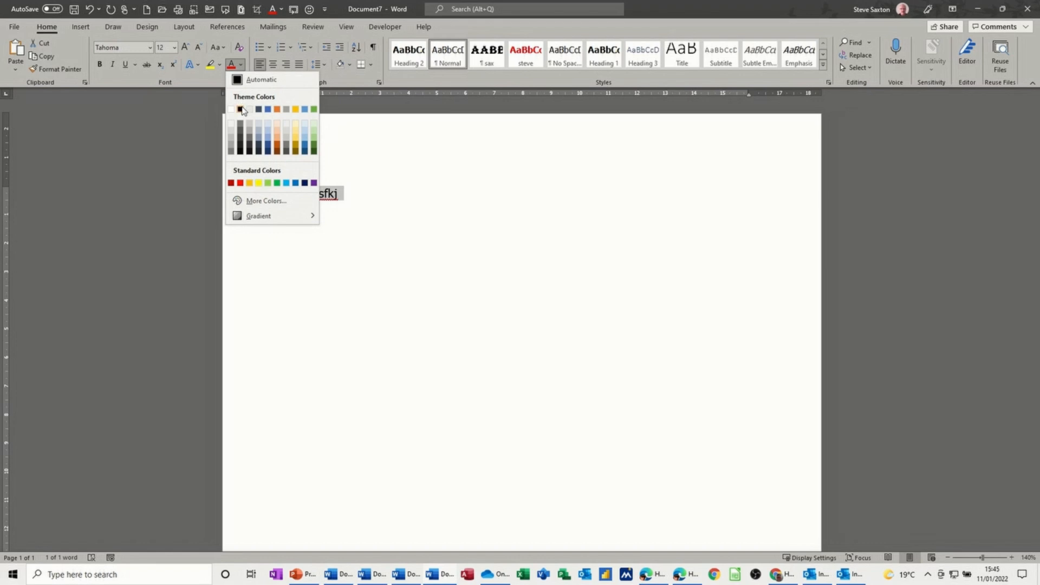
{"action": "left_click", "coordinate": [240, 109]}
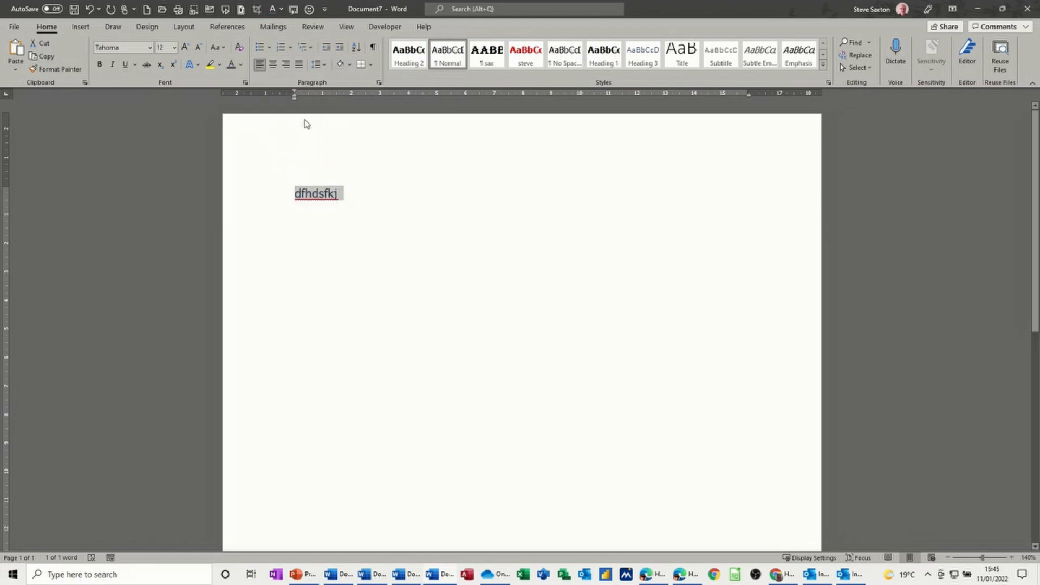
{"action": "left_click", "coordinate": [100, 64]}
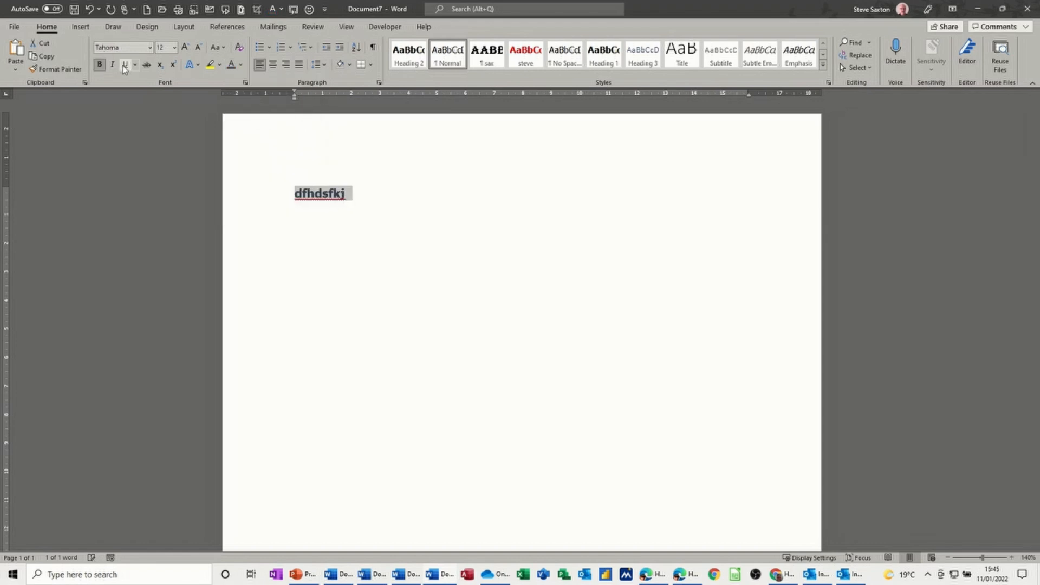
{"action": "left_click", "coordinate": [124, 63]}
Step: Create a new style named test from the formatted text
{"action": "left_click", "coordinate": [823, 65]}
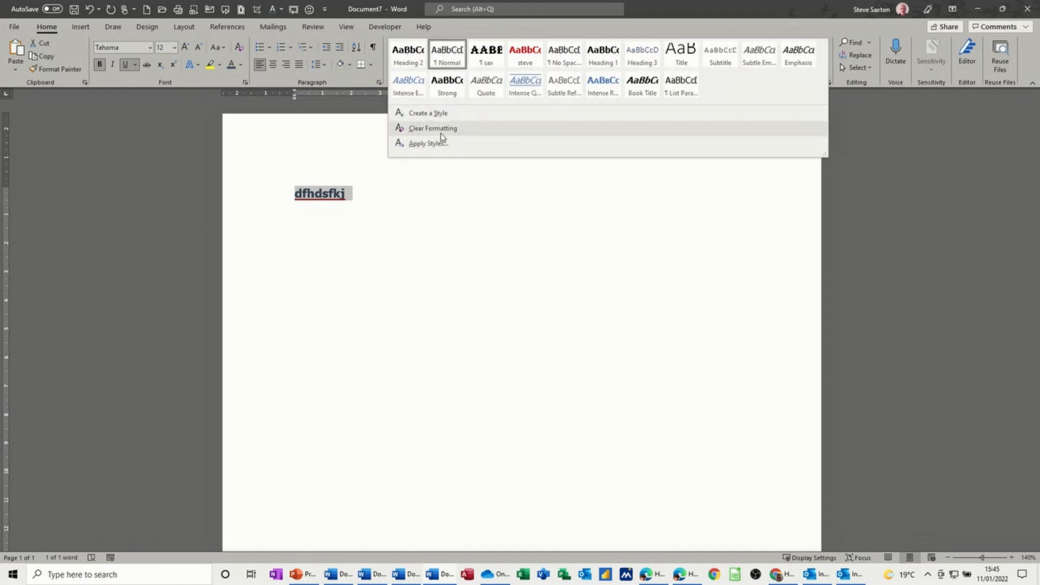
{"action": "left_click", "coordinate": [422, 119]}
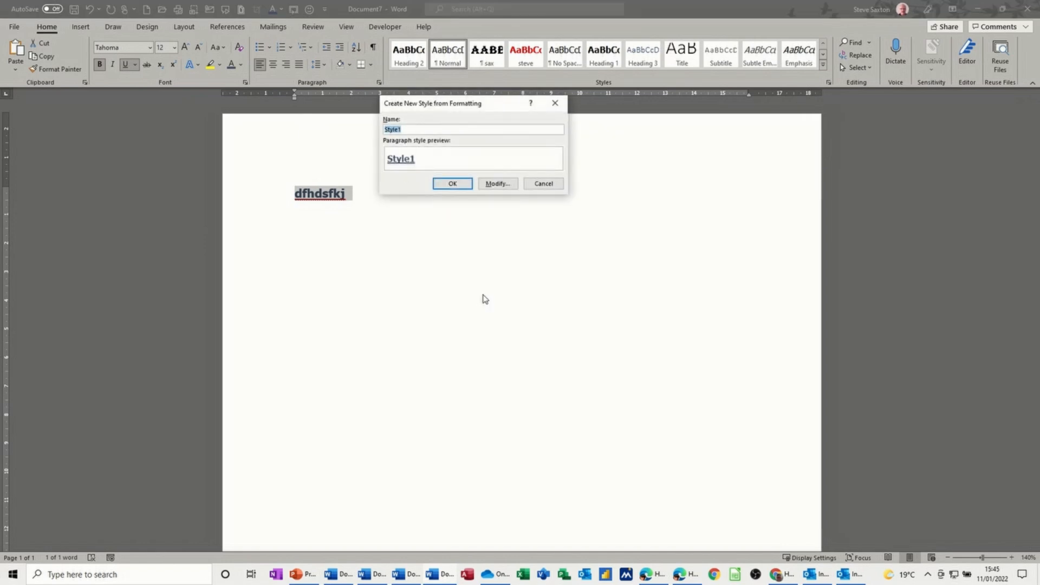
{"action": "type", "text": "test"}
{"action": "left_click", "coordinate": [449, 184]}
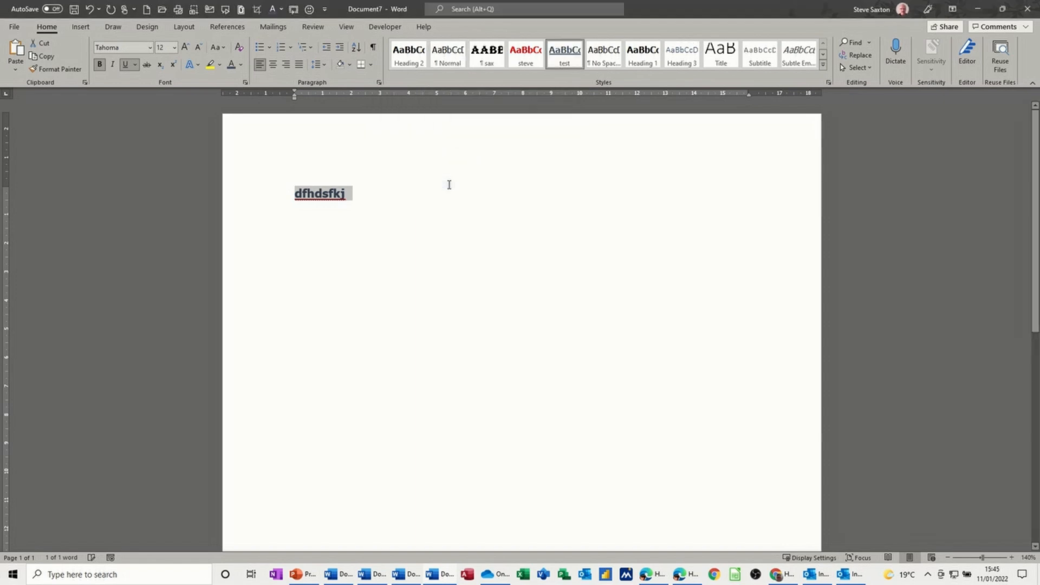
Step: Open a new document to check its style gallery, and close it again
{"action": "left_click", "coordinate": [555, 59]}
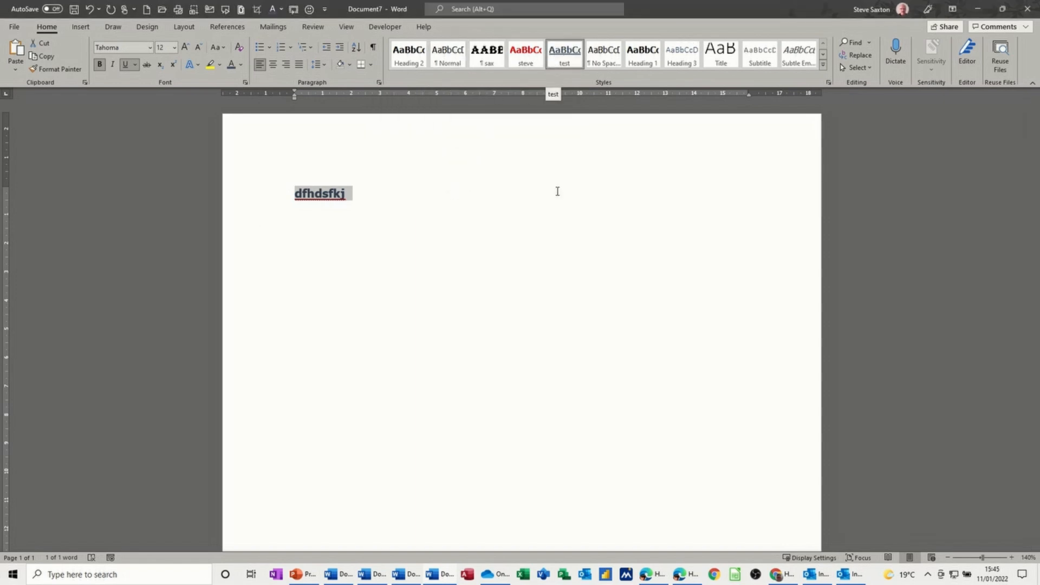
{"action": "key", "text": "ctrl+n"}
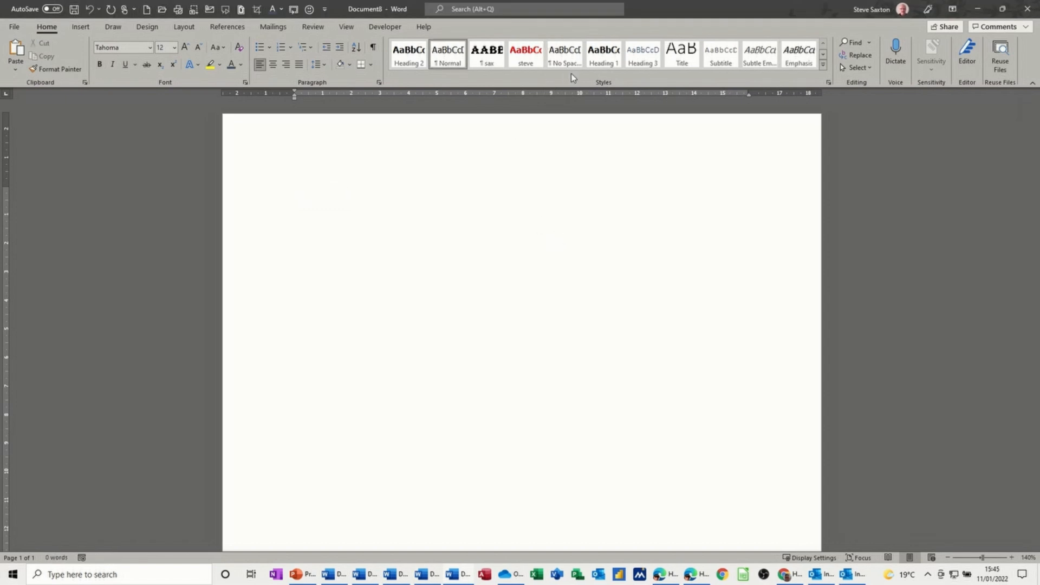
{"action": "key", "text": "ctrl+w"}
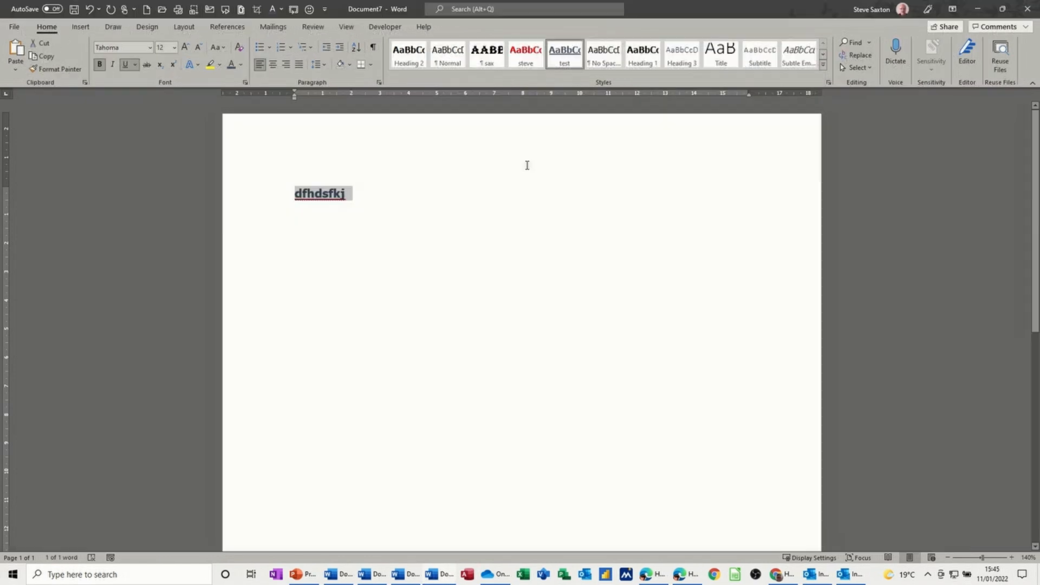
Step: Modify the test style to update automatically and be available in new documents based on this template
{"action": "right_click", "coordinate": [565, 53]}
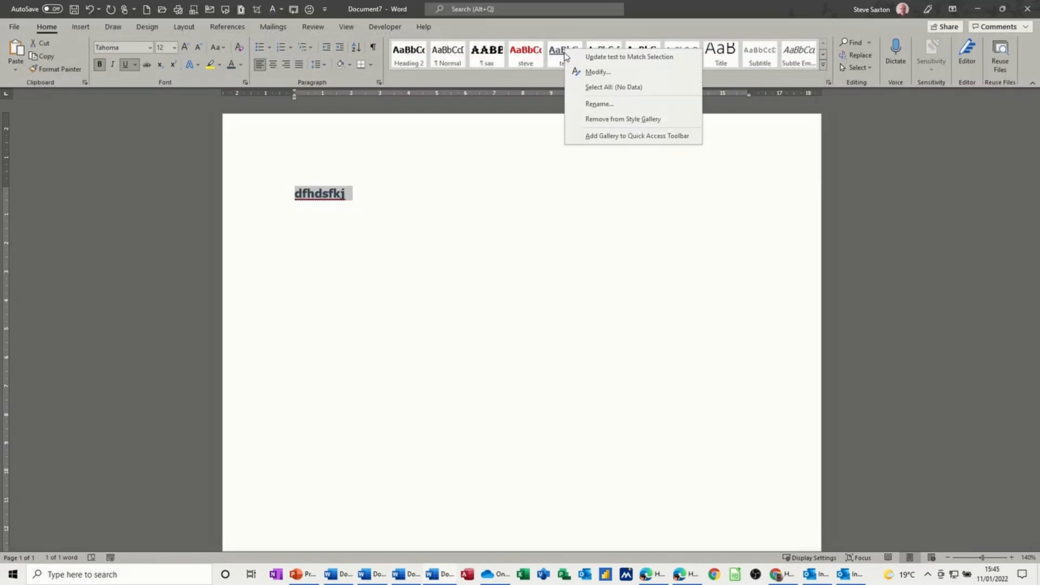
{"action": "left_click", "coordinate": [577, 73]}
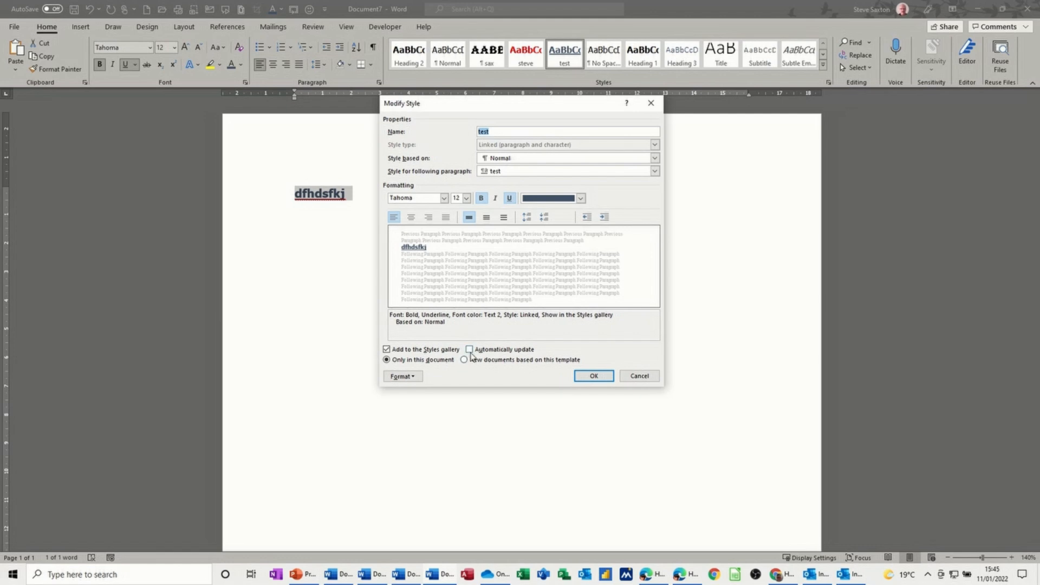
{"action": "left_click", "coordinate": [469, 349]}
{"action": "left_click", "coordinate": [464, 361]}
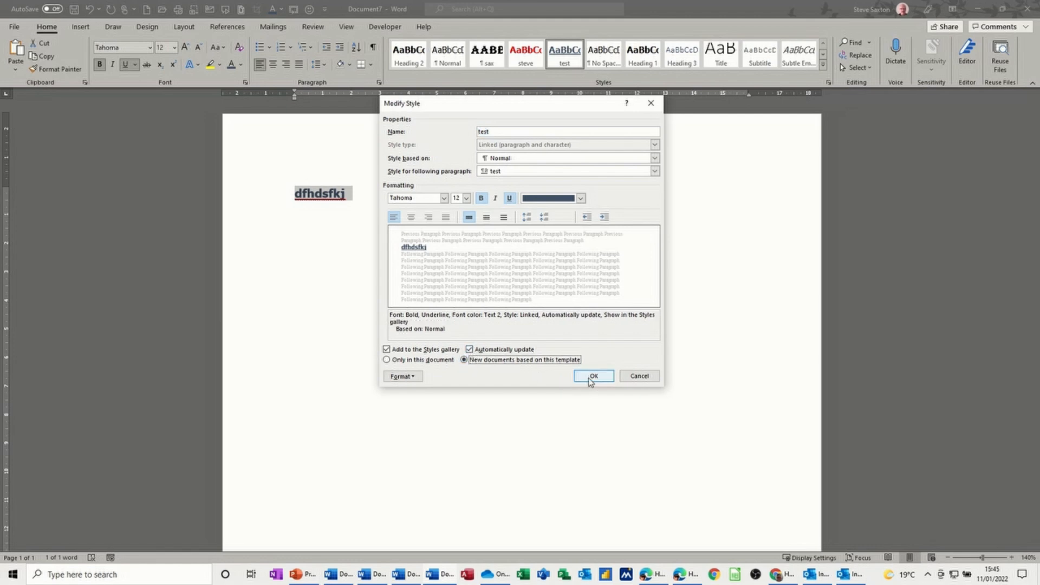
{"action": "left_click", "coordinate": [593, 376]}
Step: Create a new document, check its style gallery, and type and select sdsdfjgdsf
{"action": "key", "text": "ctrl+n"}
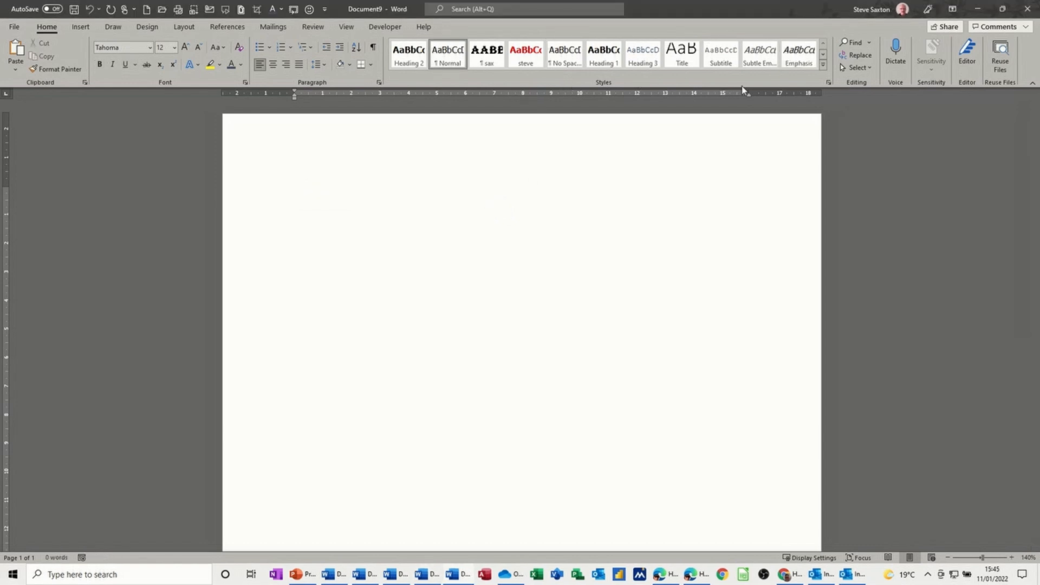
{"action": "left_click", "coordinate": [822, 65]}
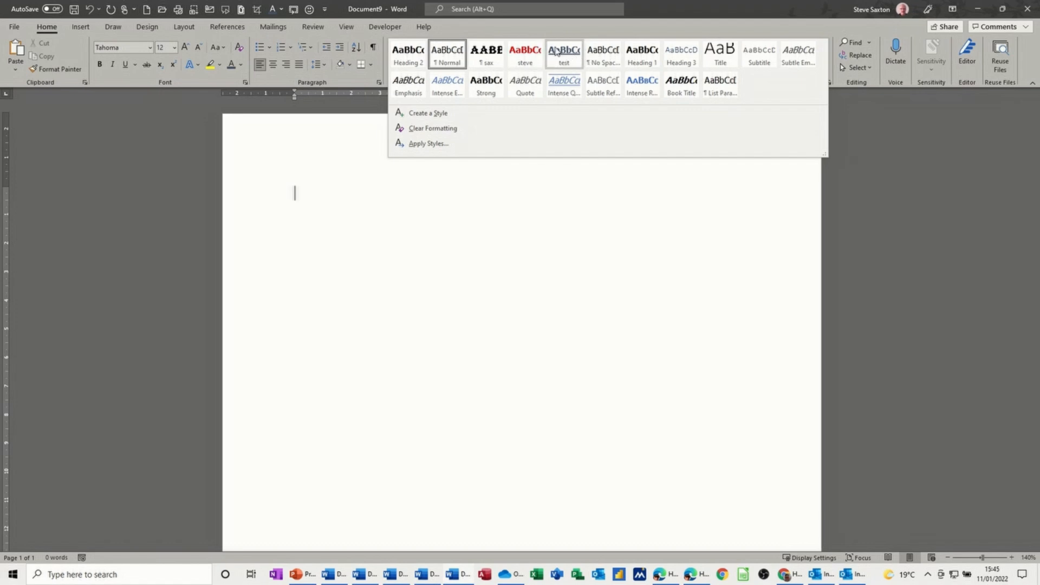
{"action": "left_click", "coordinate": [273, 195]}
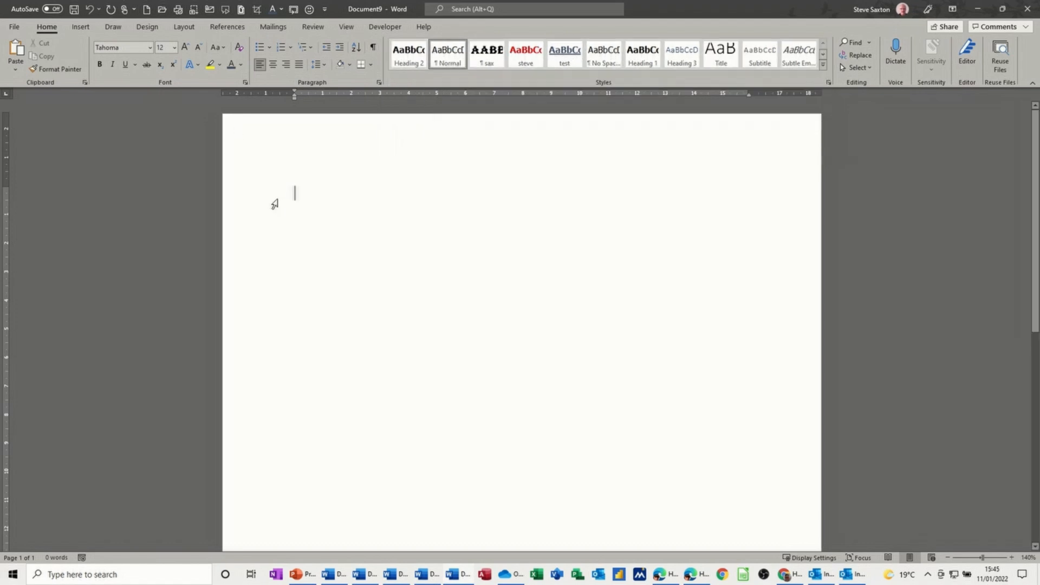
{"action": "type", "text": "sdsdfjgdsf"}
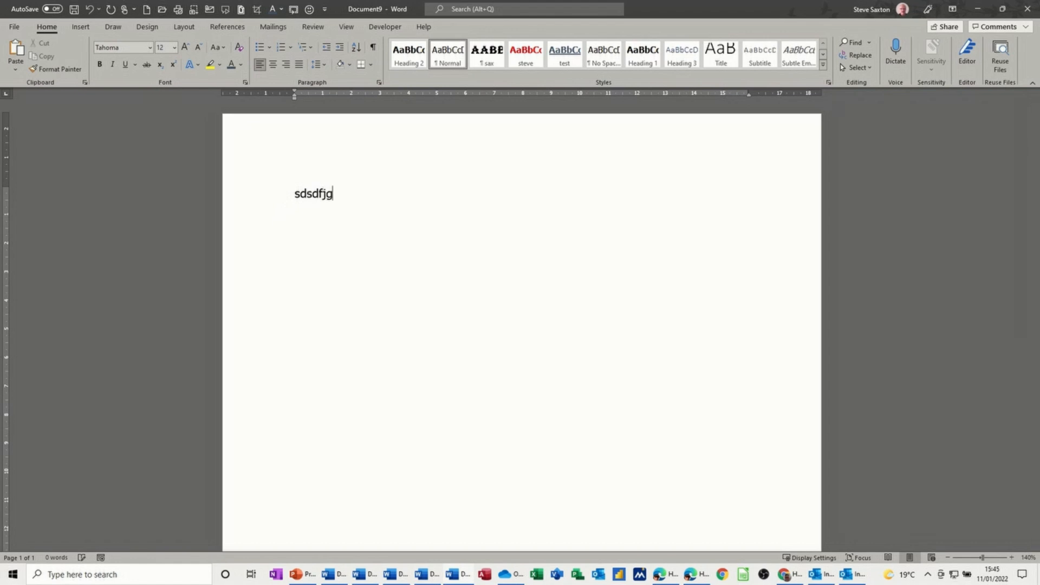
{"action": "left_click", "coordinate": [274, 203]}
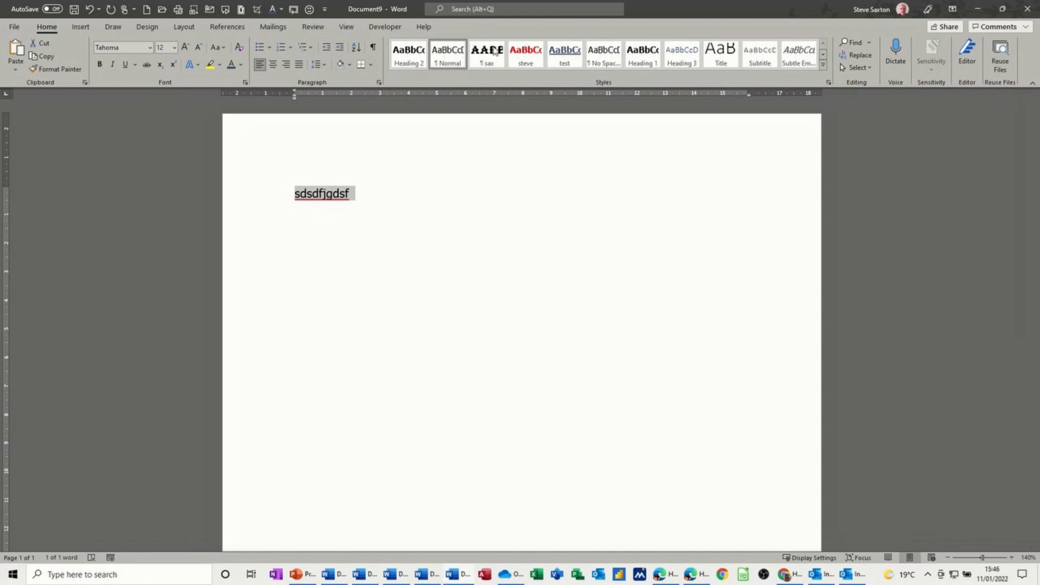
Step: Open the steve style's settings and close them without making changes
{"action": "right_click", "coordinate": [527, 57]}
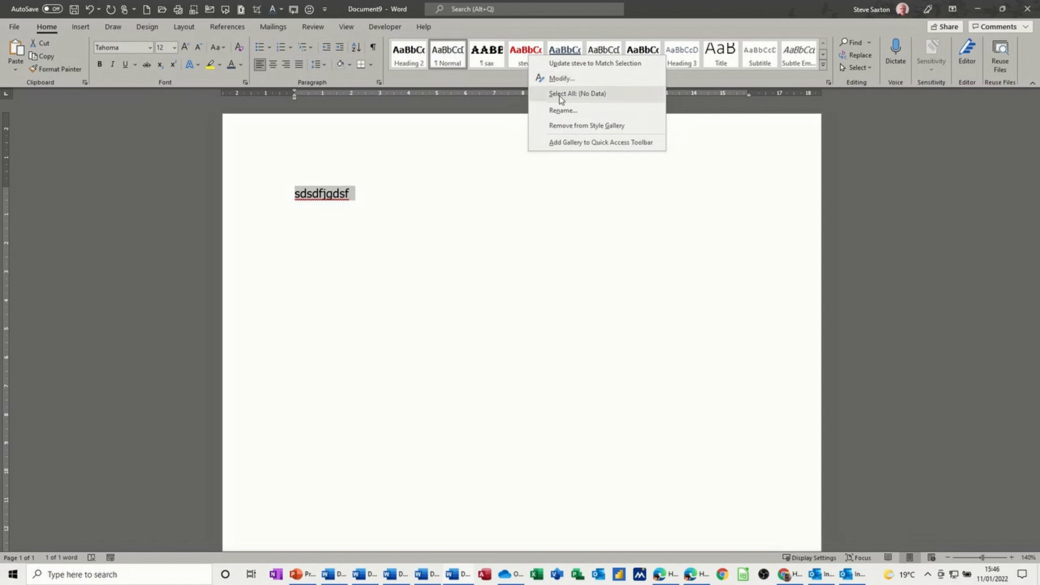
{"action": "left_click", "coordinate": [558, 78]}
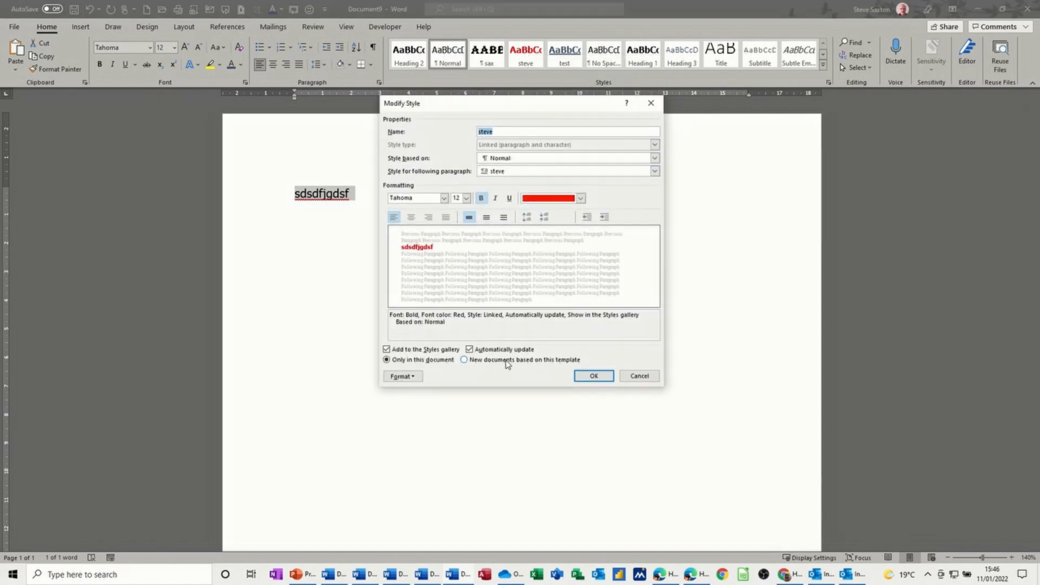
{"action": "left_click", "coordinate": [637, 376]}
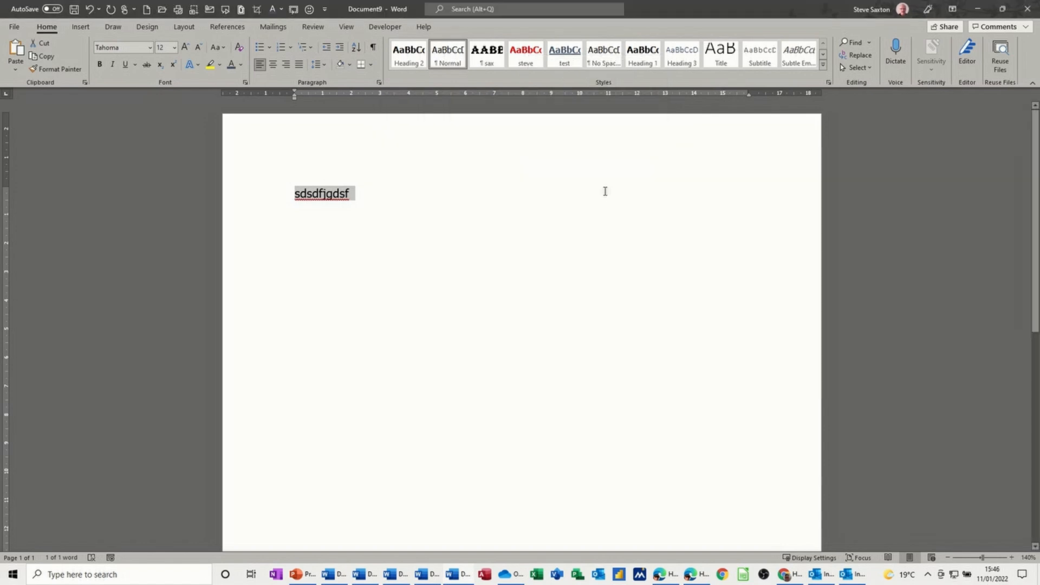
Step: Open the Styles pane and create a new style from the selected text with default settings
{"action": "left_click", "coordinate": [828, 83]}
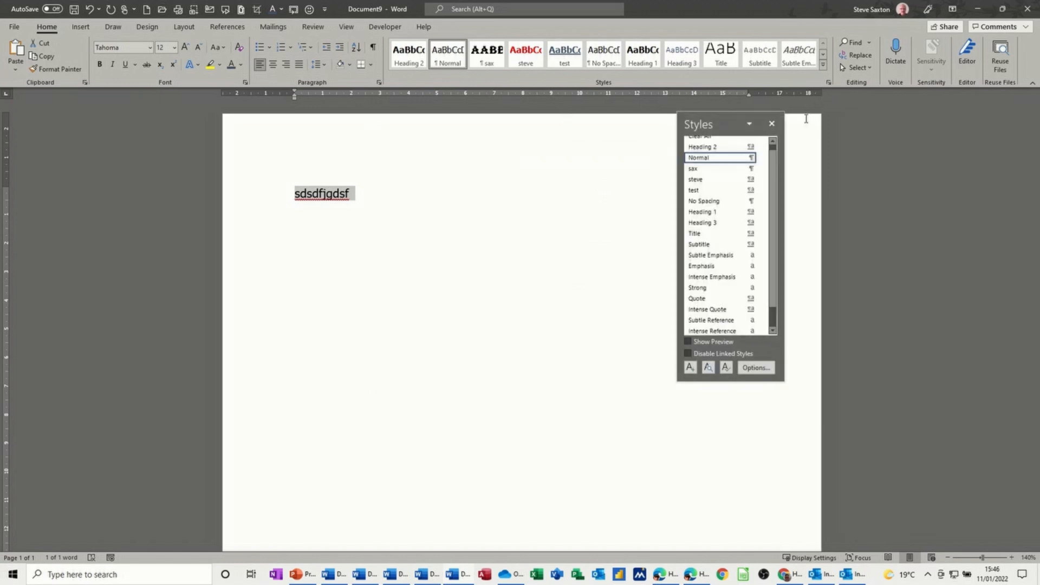
{"action": "left_click", "coordinate": [690, 368]}
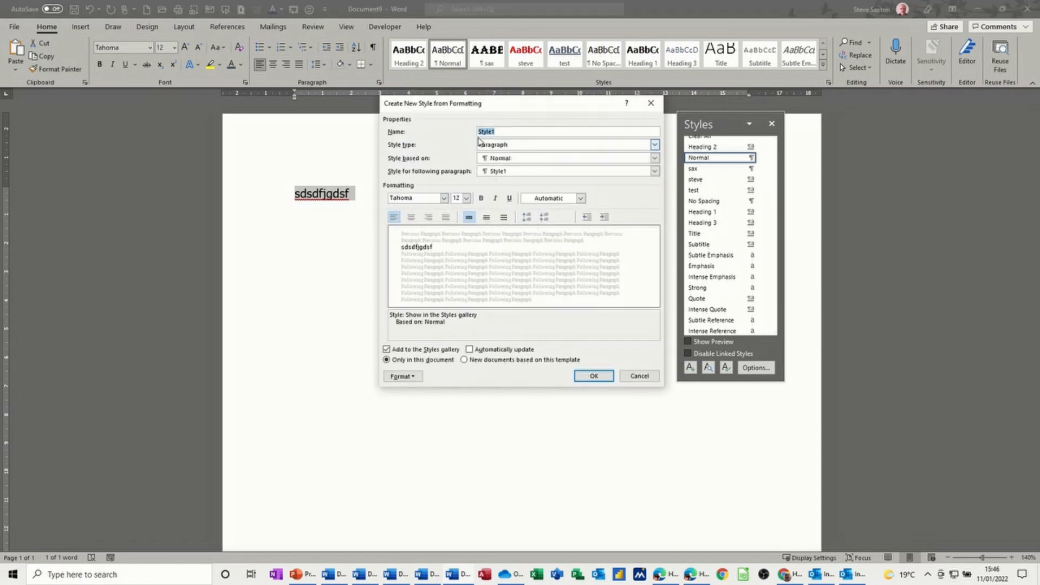
{"action": "left_click", "coordinate": [594, 376]}
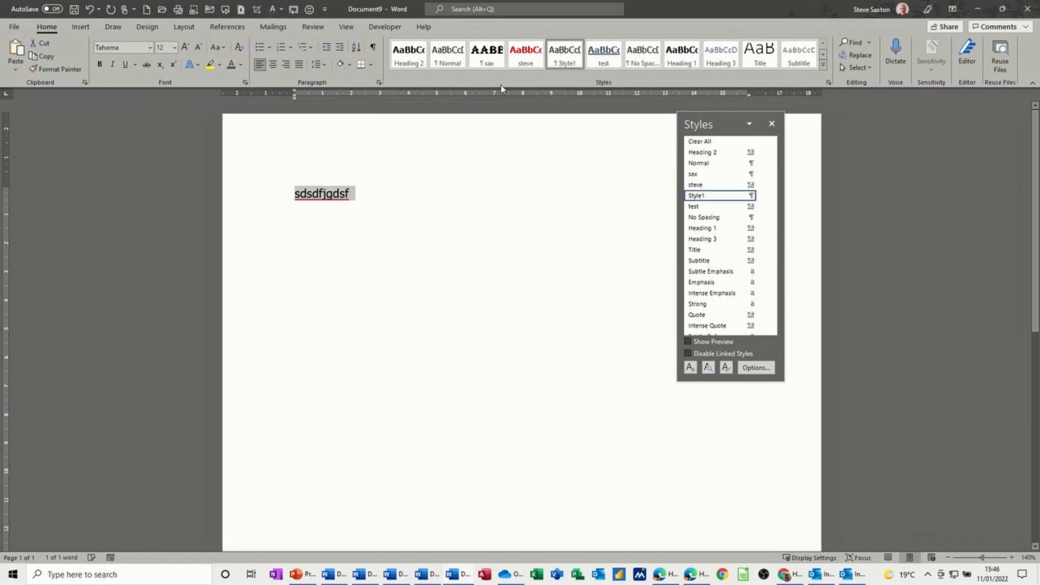
Step: Remove the sax, steve and test styles from the style gallery
{"action": "right_click", "coordinate": [486, 54]}
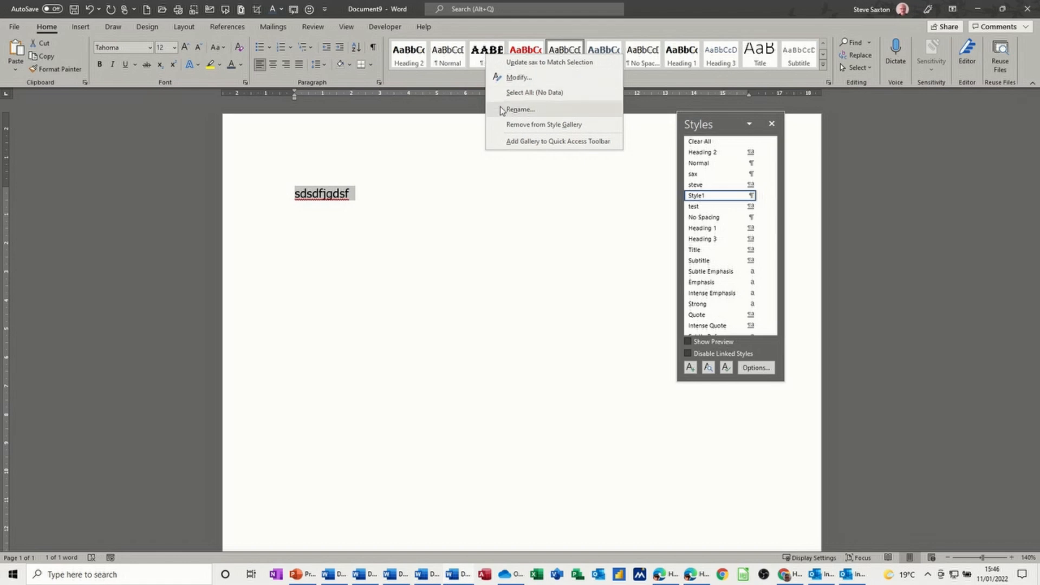
{"action": "left_click", "coordinate": [516, 124]}
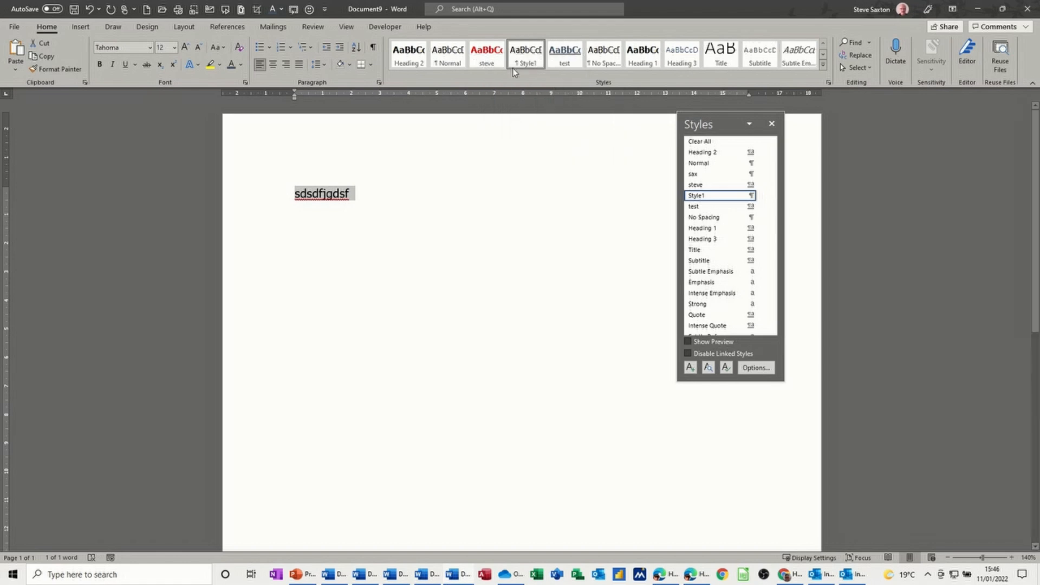
{"action": "right_click", "coordinate": [480, 51]}
{"action": "left_click", "coordinate": [501, 124]}
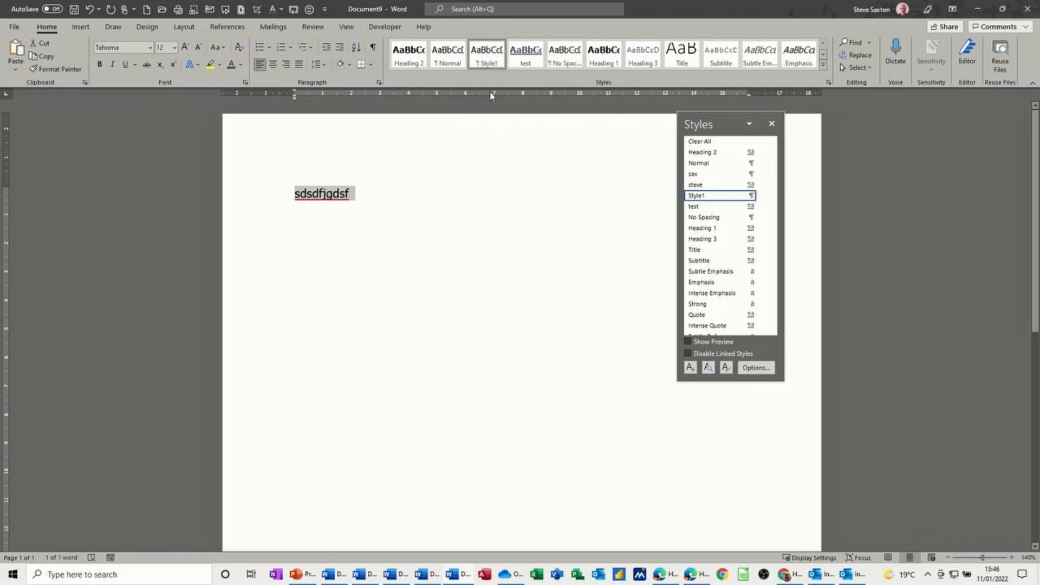
{"action": "right_click", "coordinate": [518, 60]}
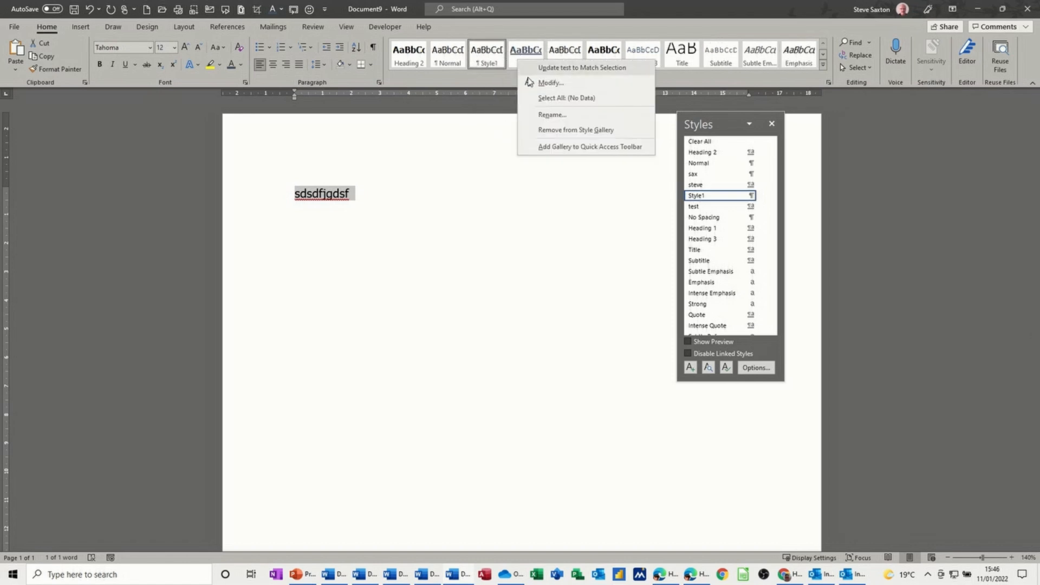
{"action": "left_click", "coordinate": [535, 131]}
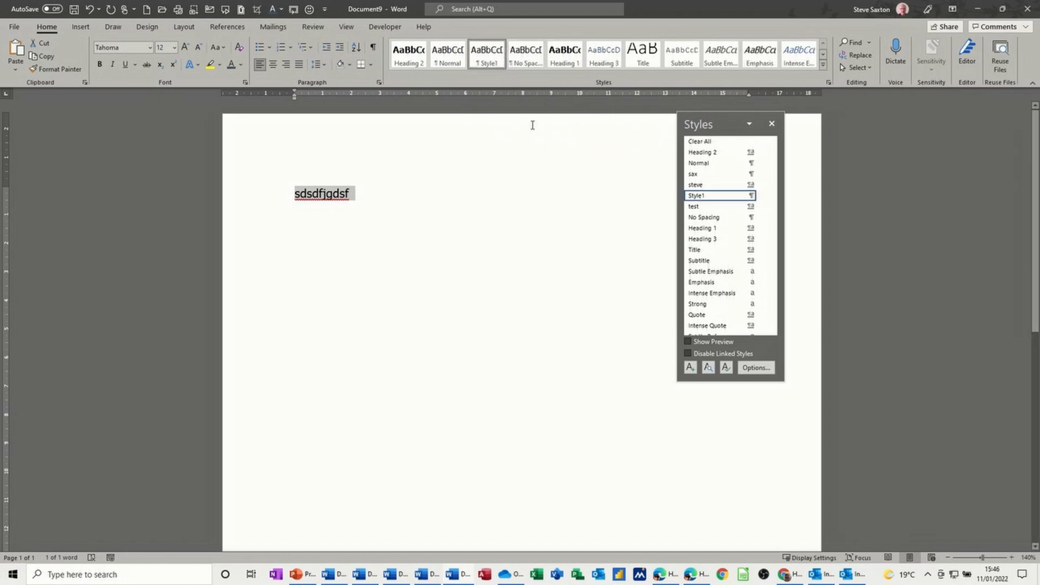
Step: Delete the sax style from the document through the Styles pane
{"action": "left_click", "coordinate": [700, 175]}
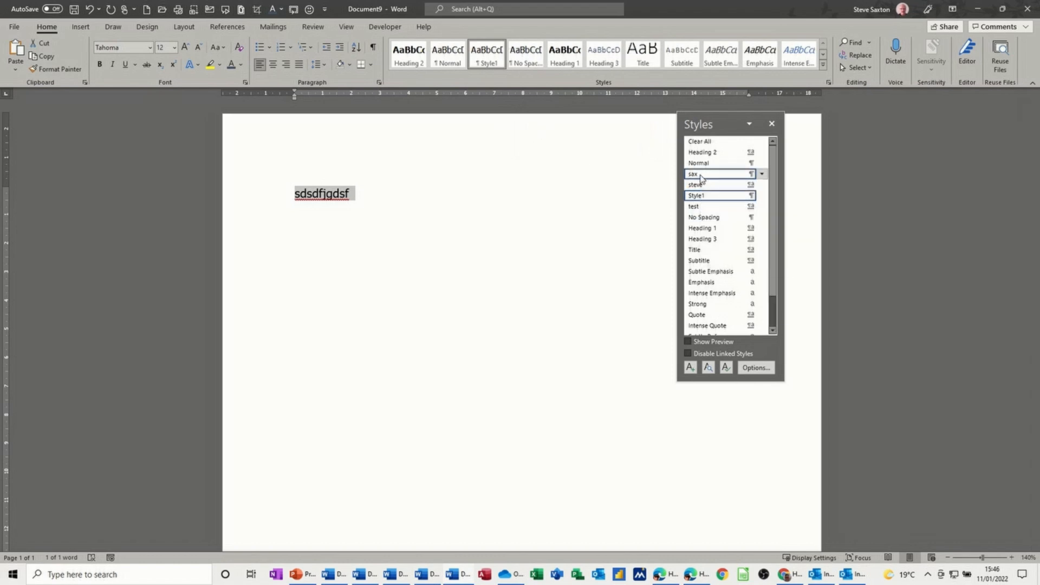
{"action": "left_click", "coordinate": [762, 173]}
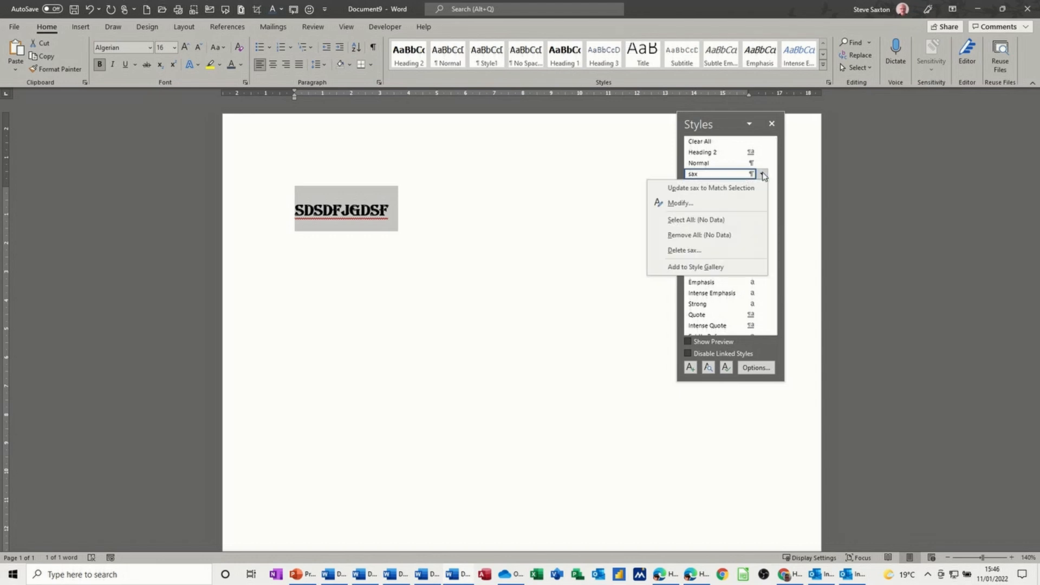
{"action": "left_click", "coordinate": [684, 250]}
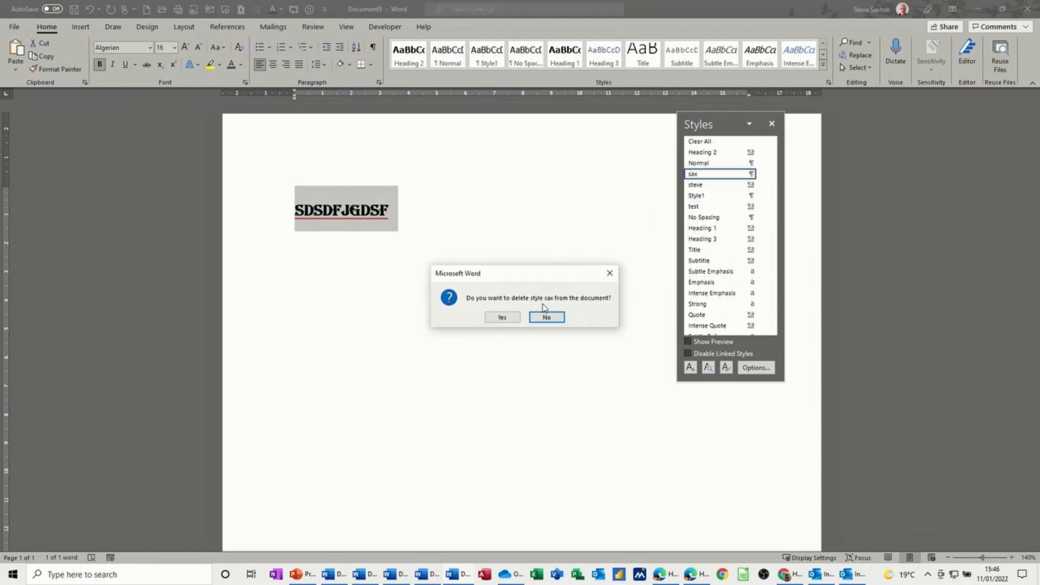
{"action": "left_click", "coordinate": [501, 319]}
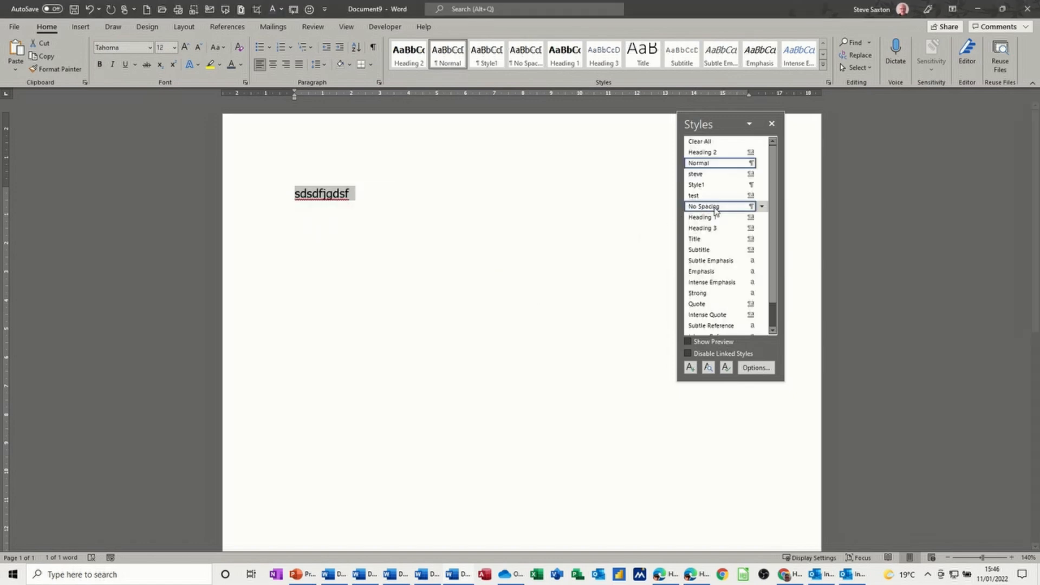
Step: Delete the test and steve styles from the document
{"action": "left_click", "coordinate": [761, 196]}
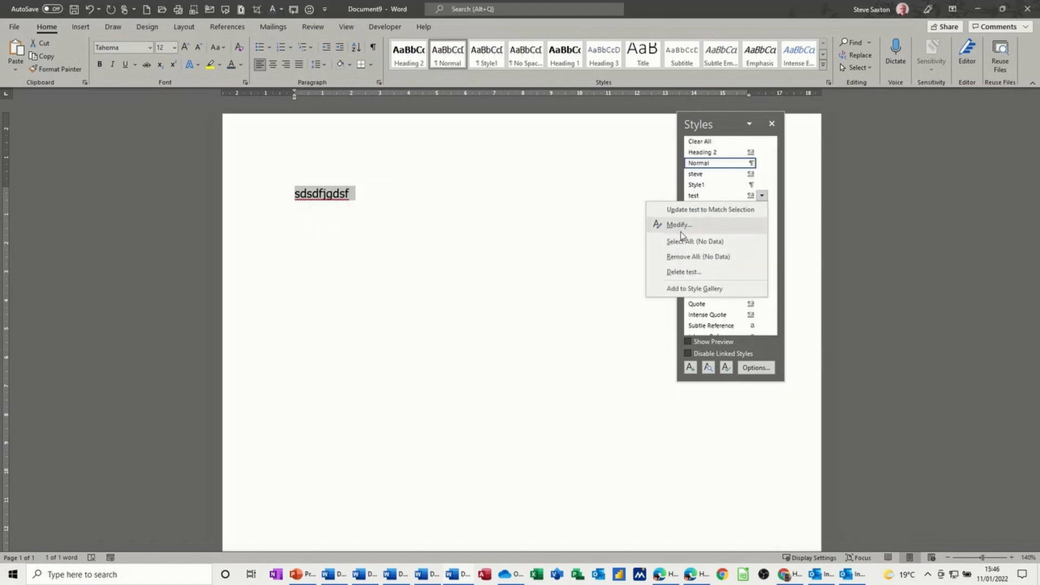
{"action": "left_click", "coordinate": [669, 273]}
{"action": "left_click", "coordinate": [501, 319]}
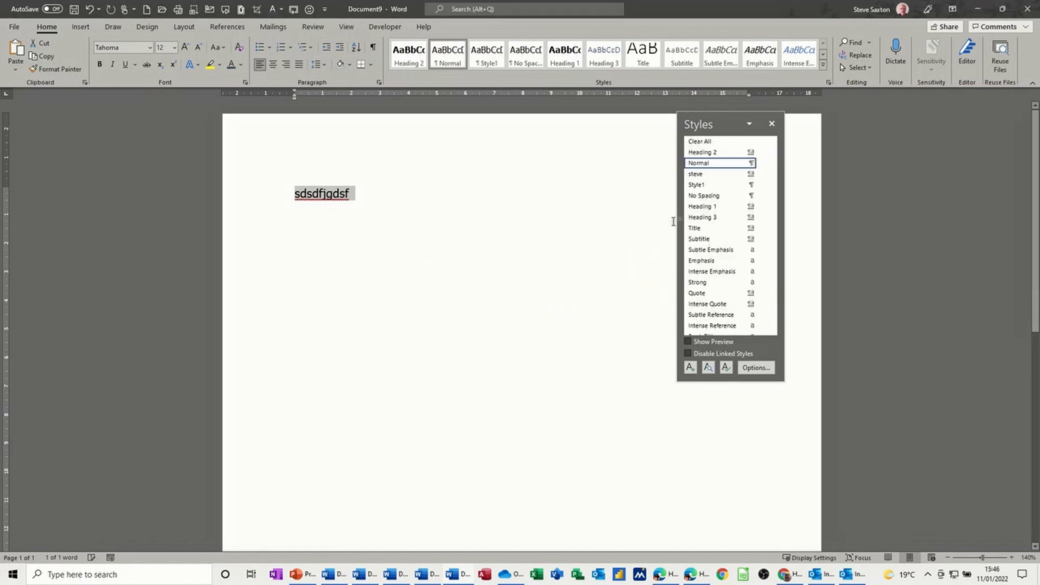
{"action": "left_click", "coordinate": [761, 174]}
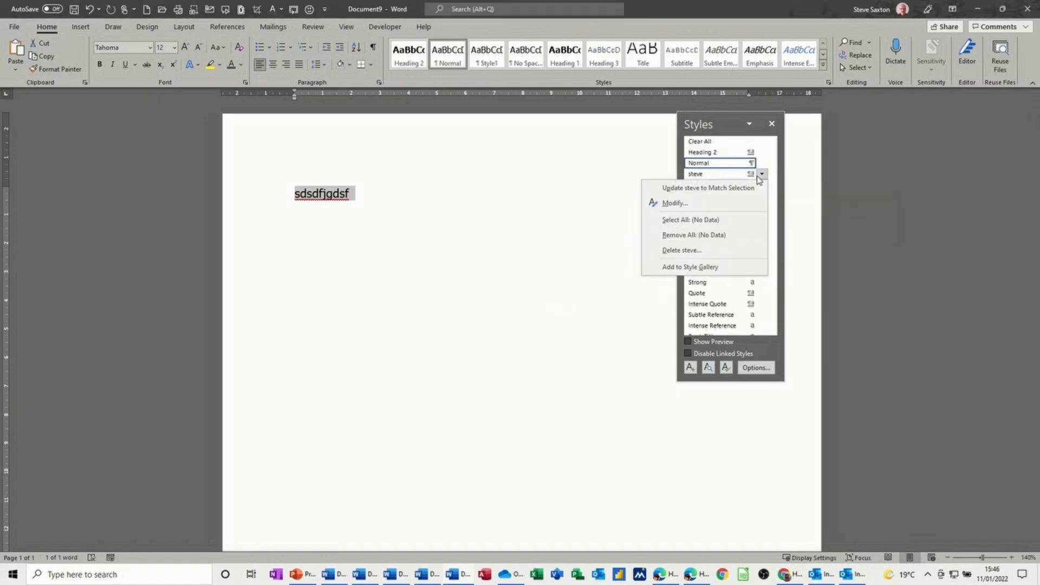
{"action": "left_click", "coordinate": [666, 250]}
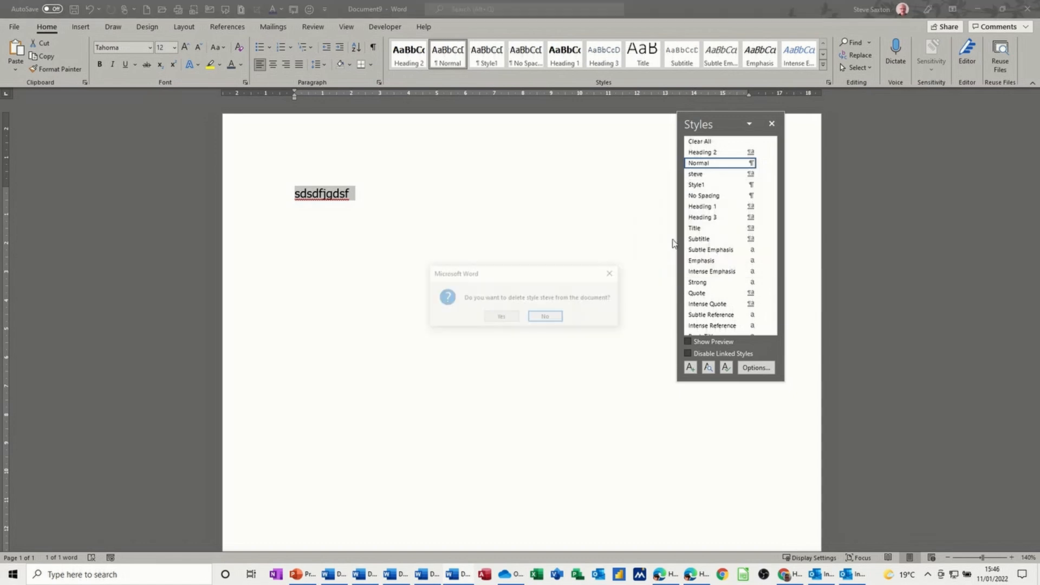
{"action": "left_click", "coordinate": [498, 317]}
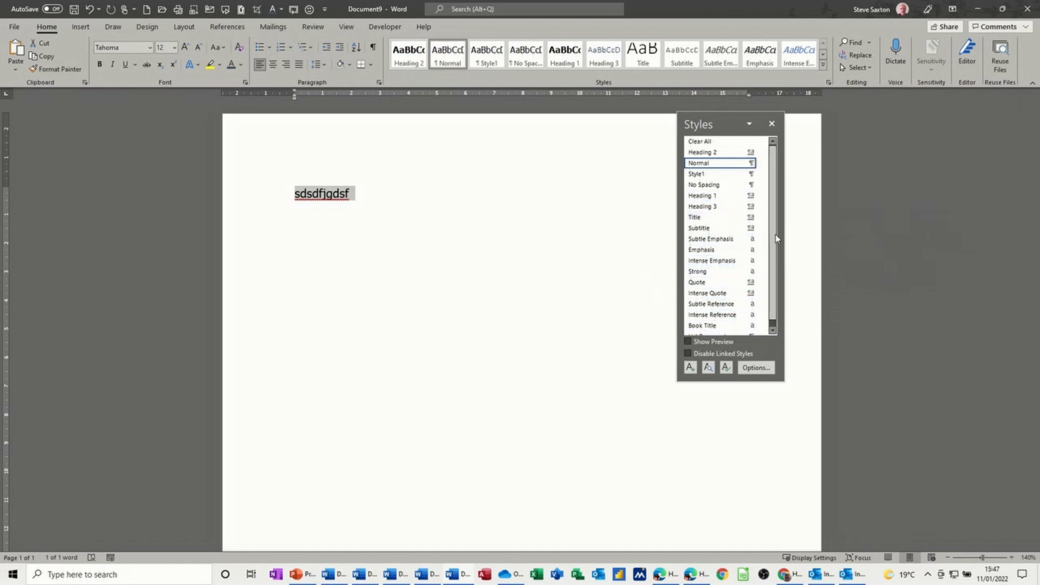
Step: Review the Style Pane Options for which styles to show, closing them without changes
{"action": "scroll", "coordinate": [769, 249], "scroll_direction": "down", "scroll_amount": 1}
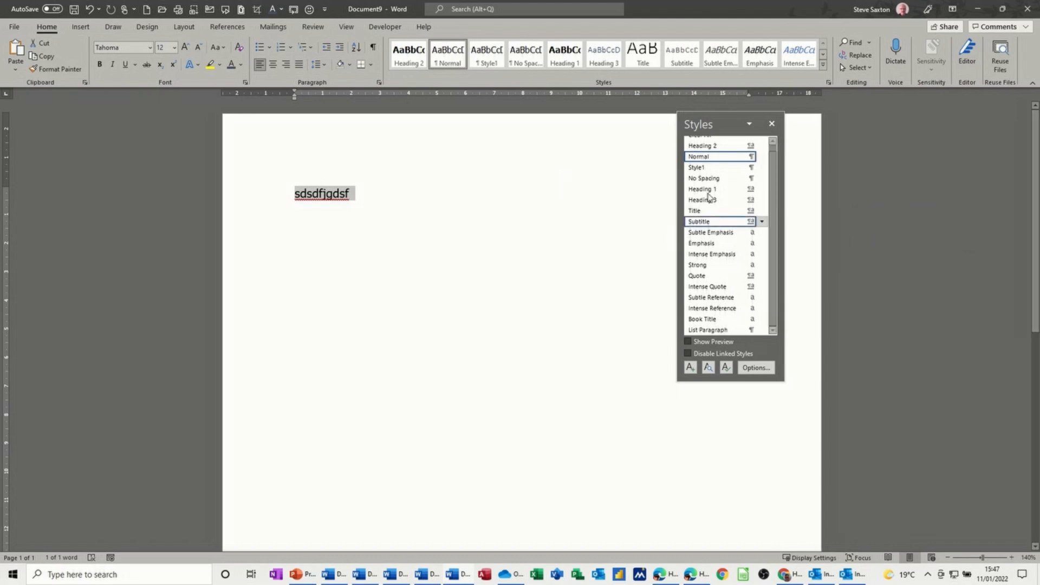
{"action": "left_click", "coordinate": [752, 368]}
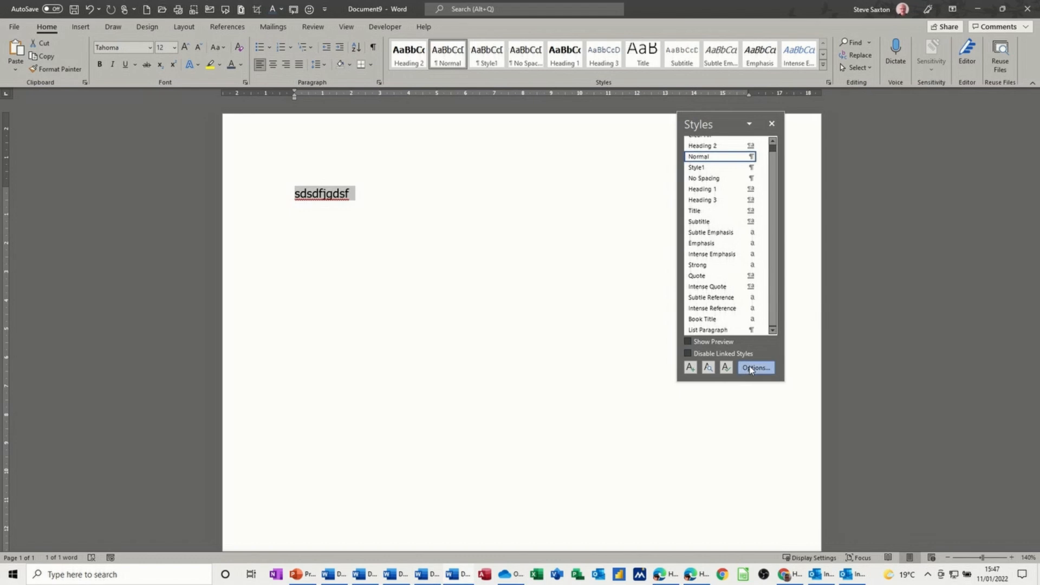
{"action": "left_click", "coordinate": [614, 222]}
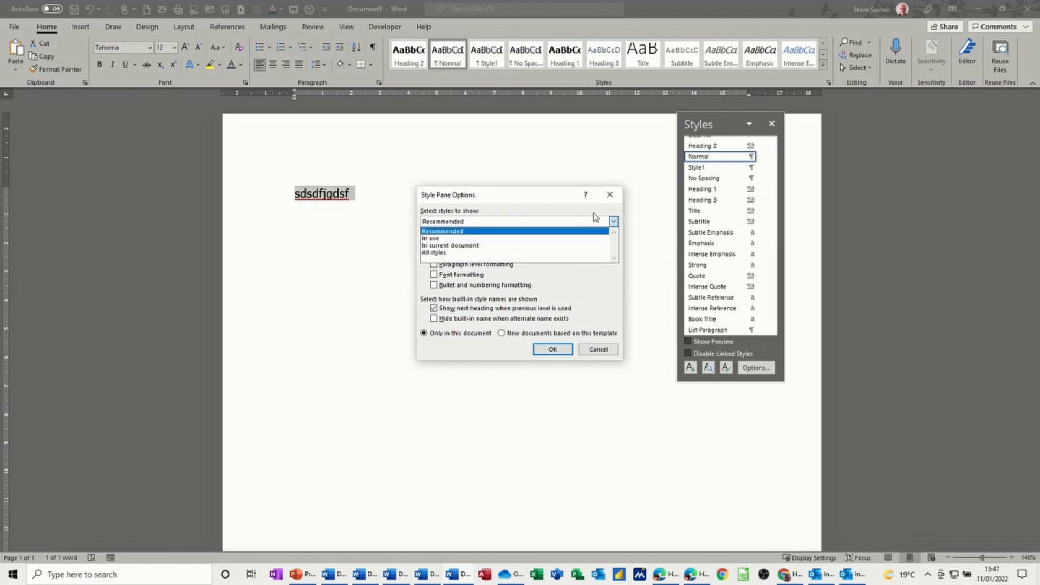
{"action": "left_click", "coordinate": [603, 347]}
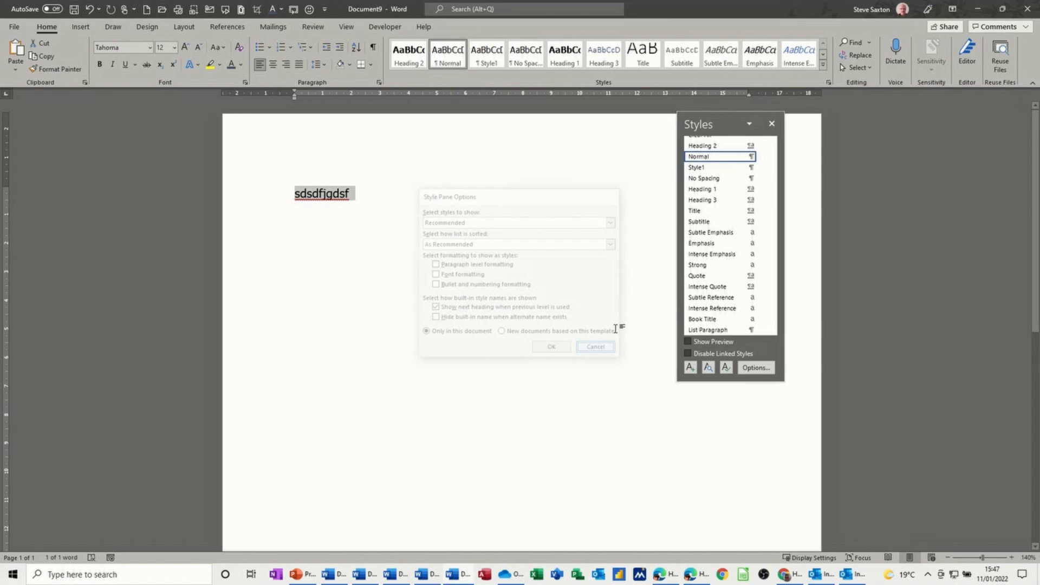